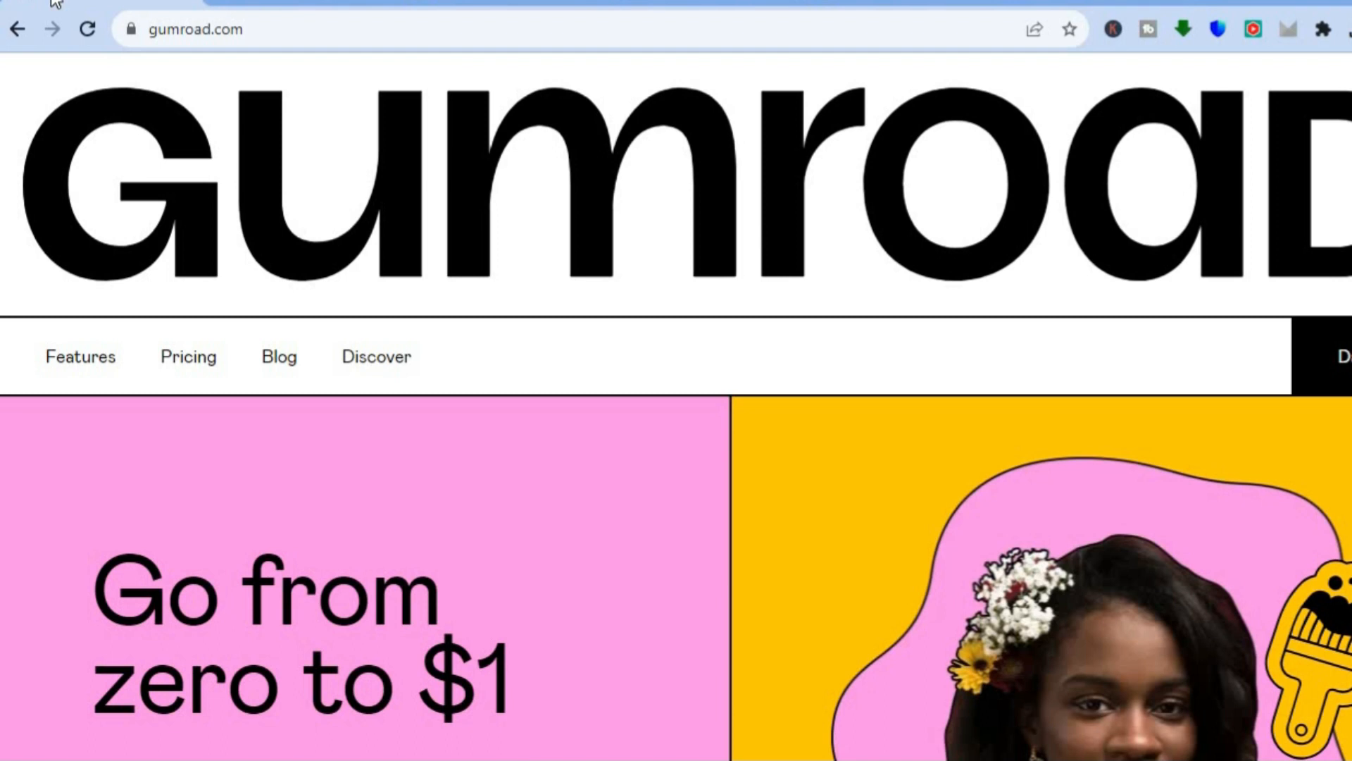
Start selling from Gumroad's home page to open the seller dashboard.
click(861, 4)
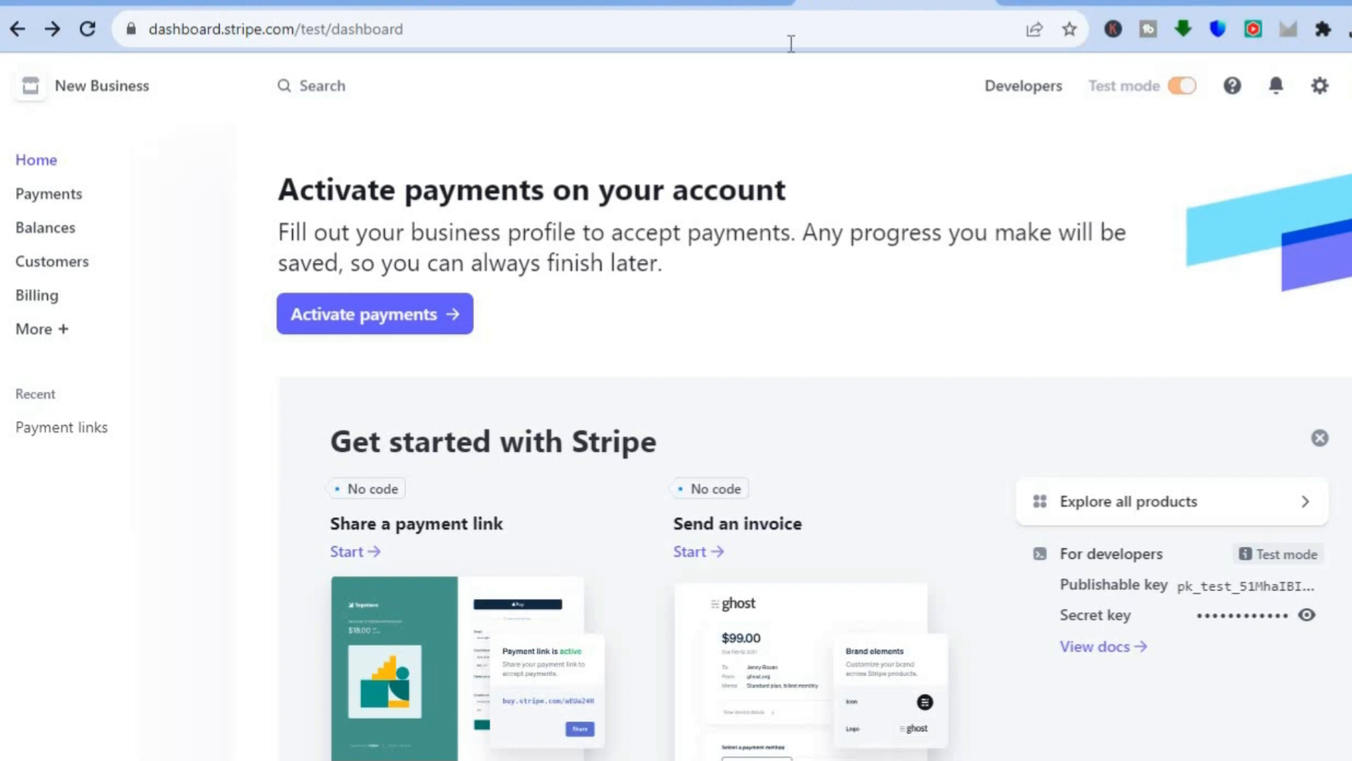
click(59, 3)
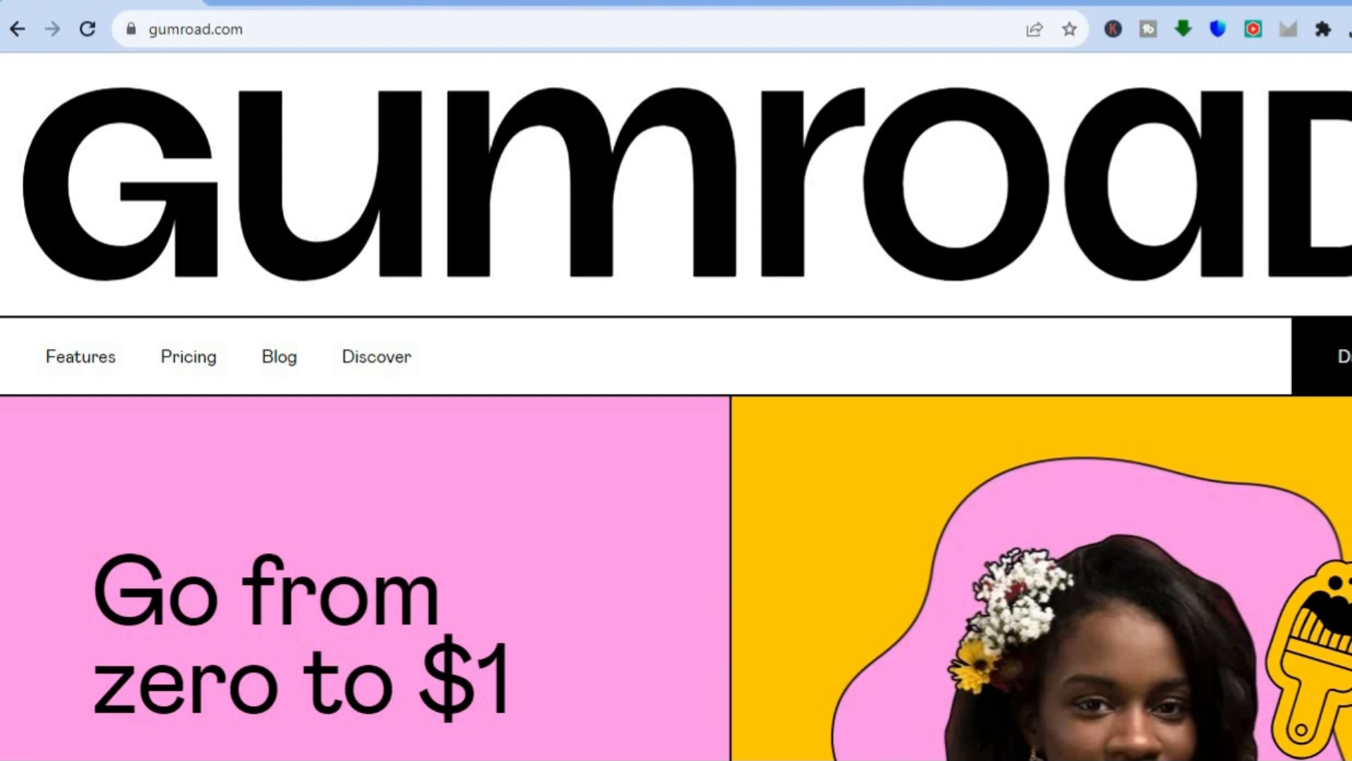
scroll(676, 406, down, 2)
scroll(676, 406, down, 1)
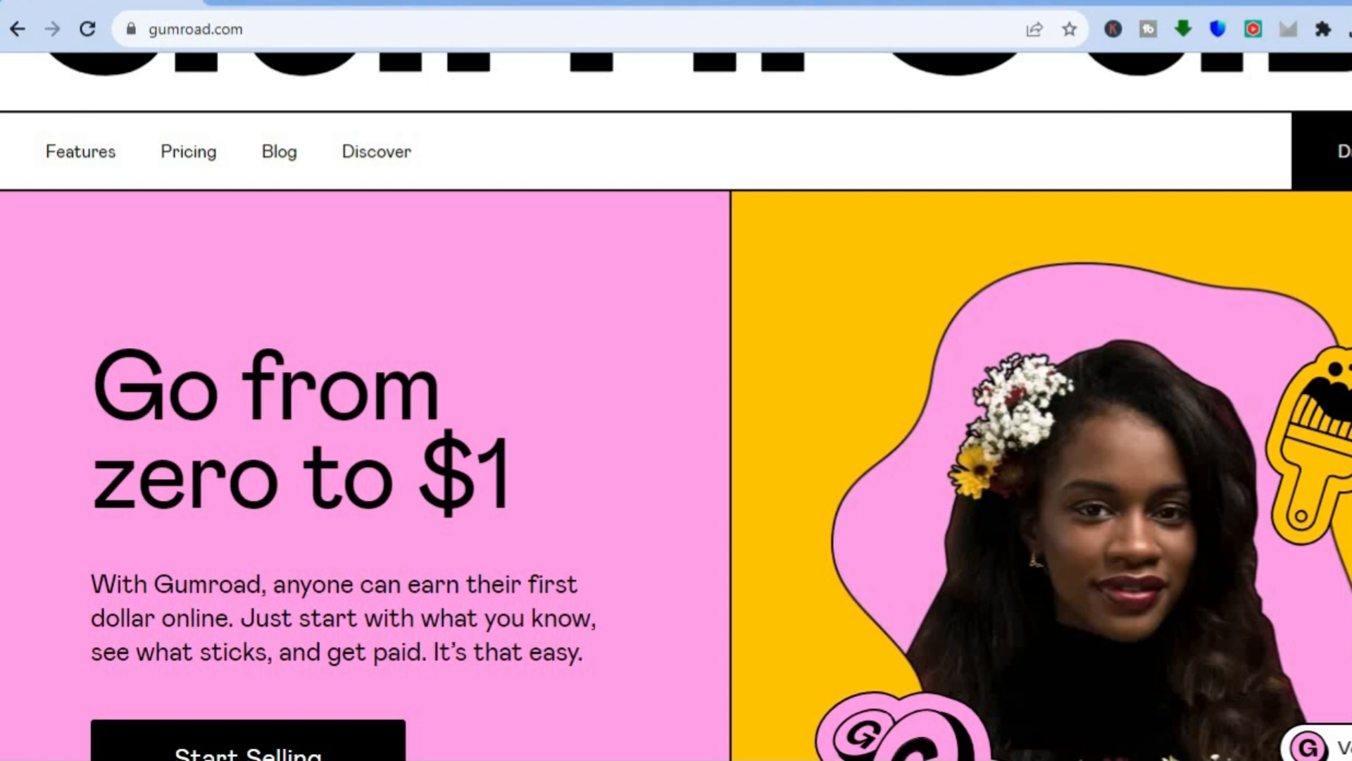
scroll(569, 599, down, 2)
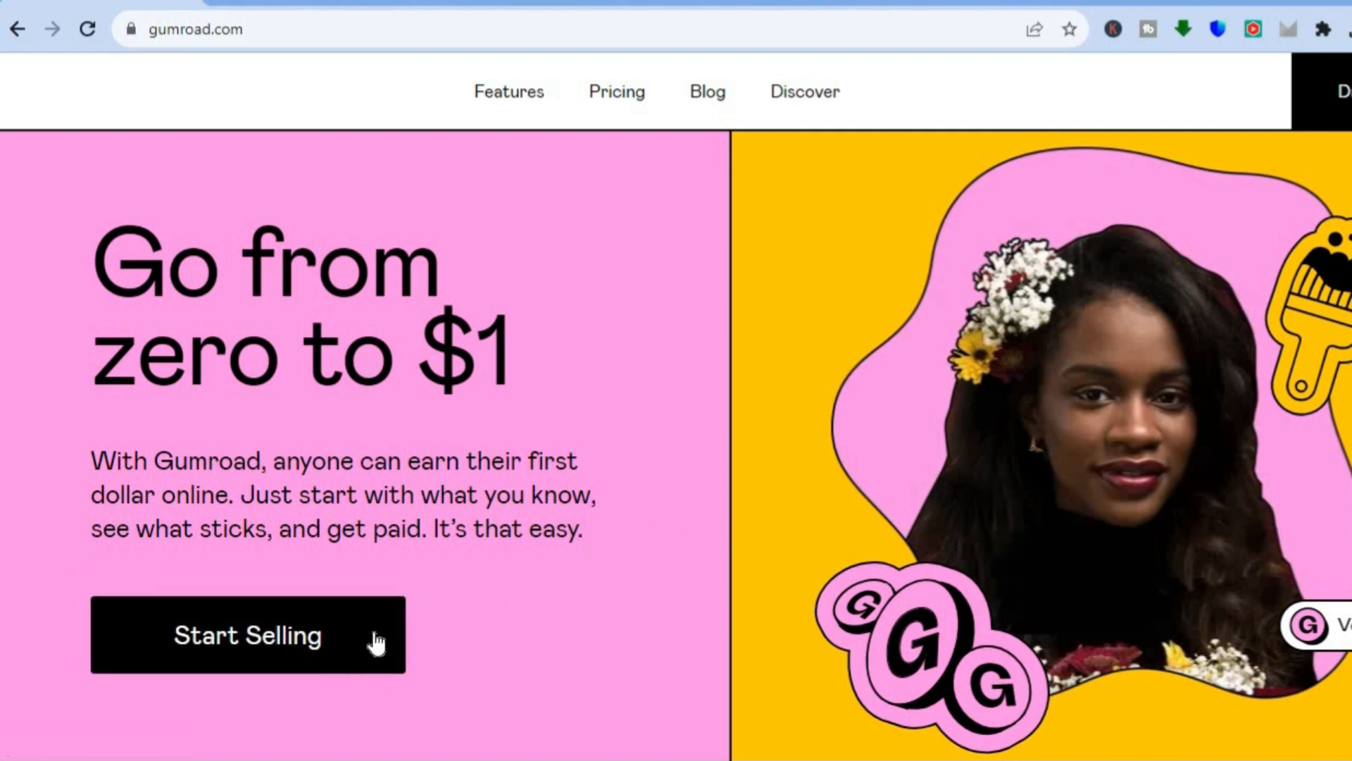
click(303, 646)
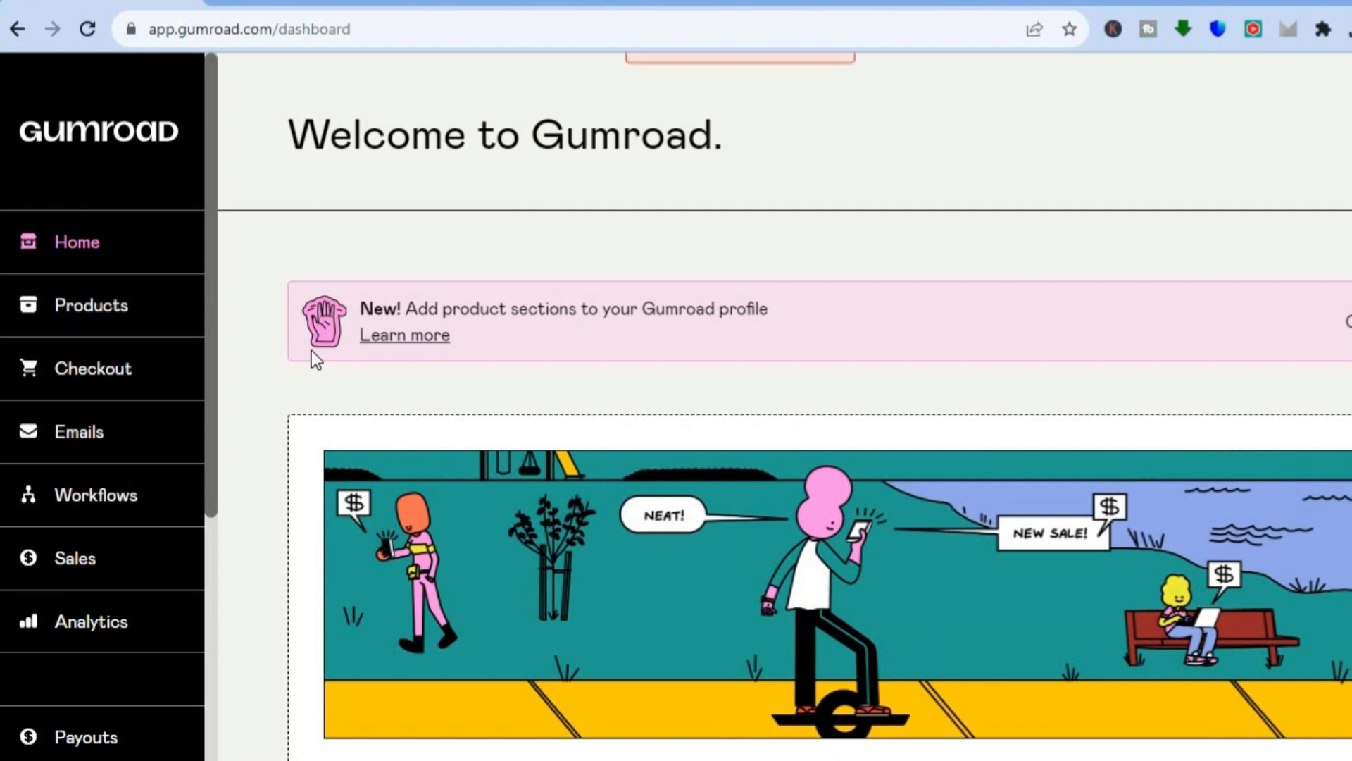
Begin creating the first product from the Gumroad dashboard.
click(268, 4)
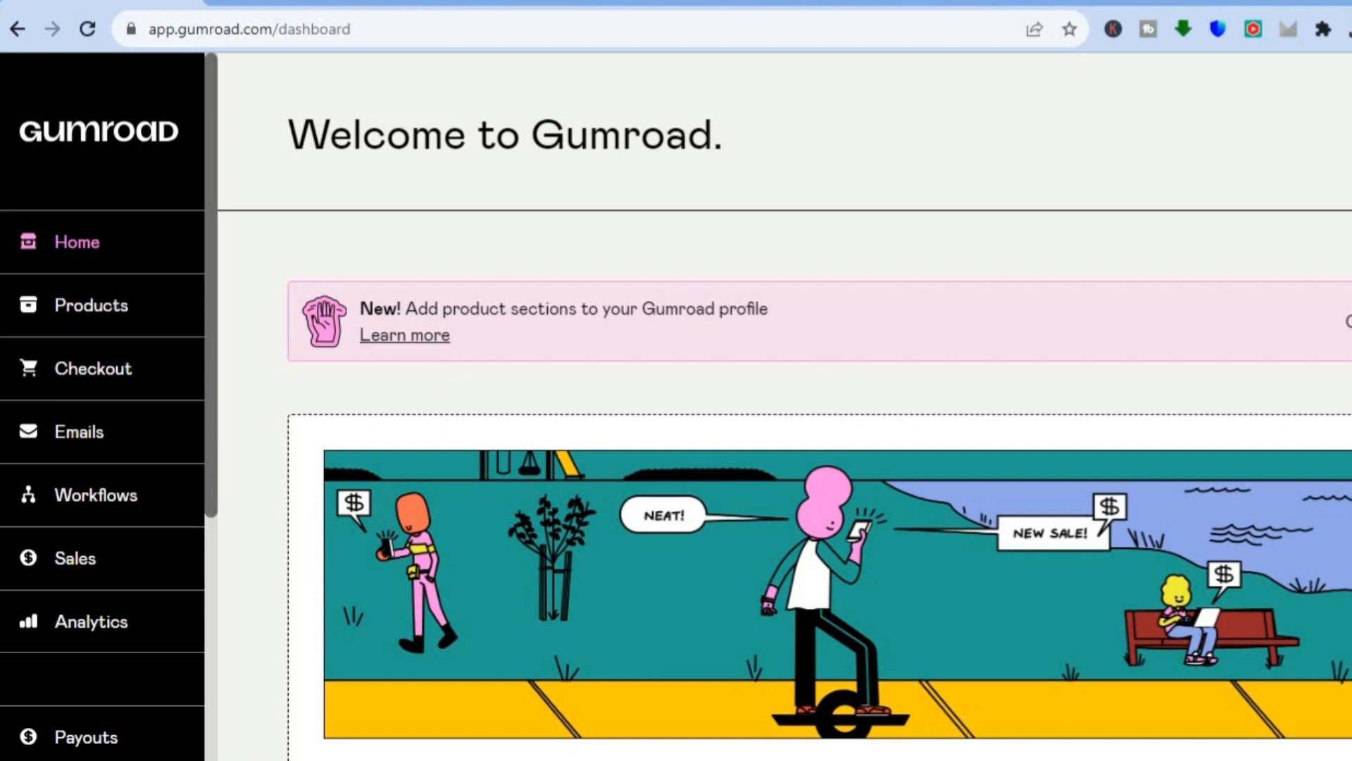
scroll(819, 401, down, 4)
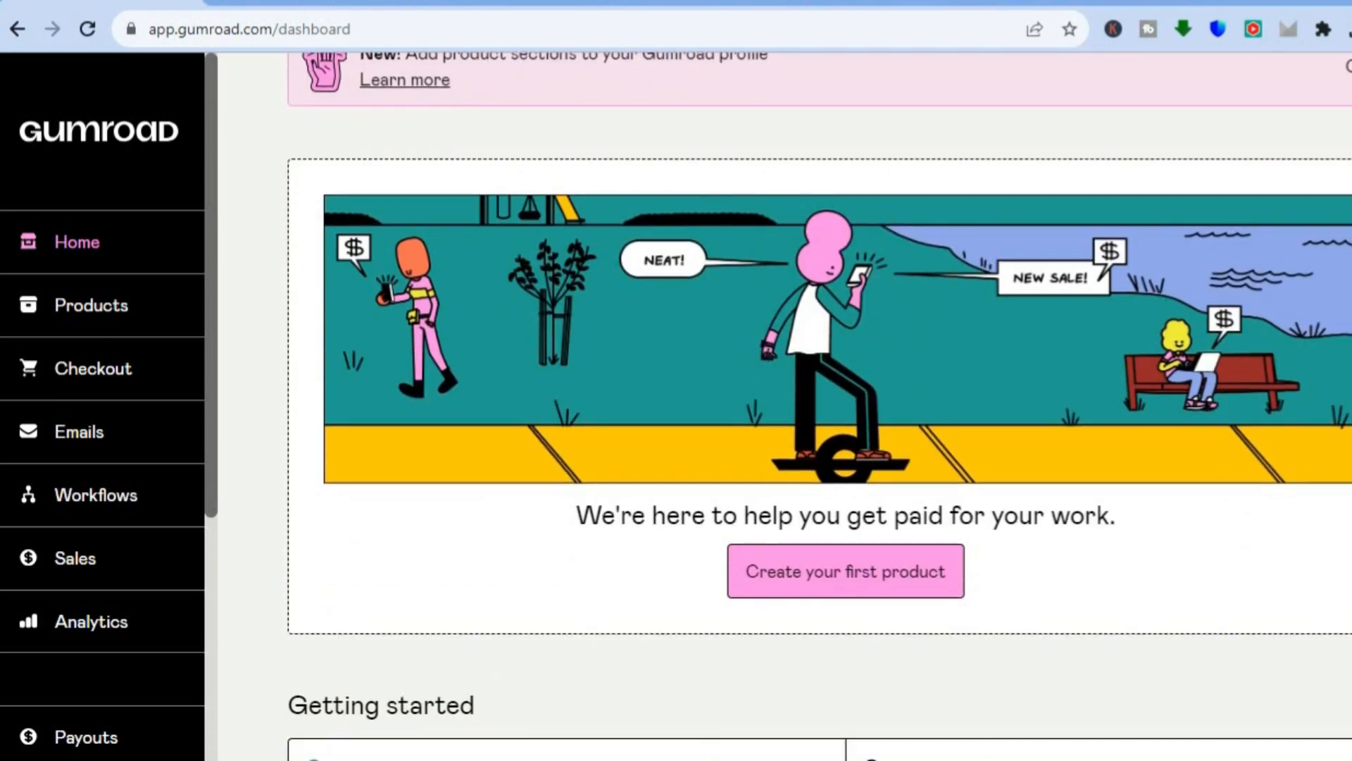
scroll(838, 394, down, 1)
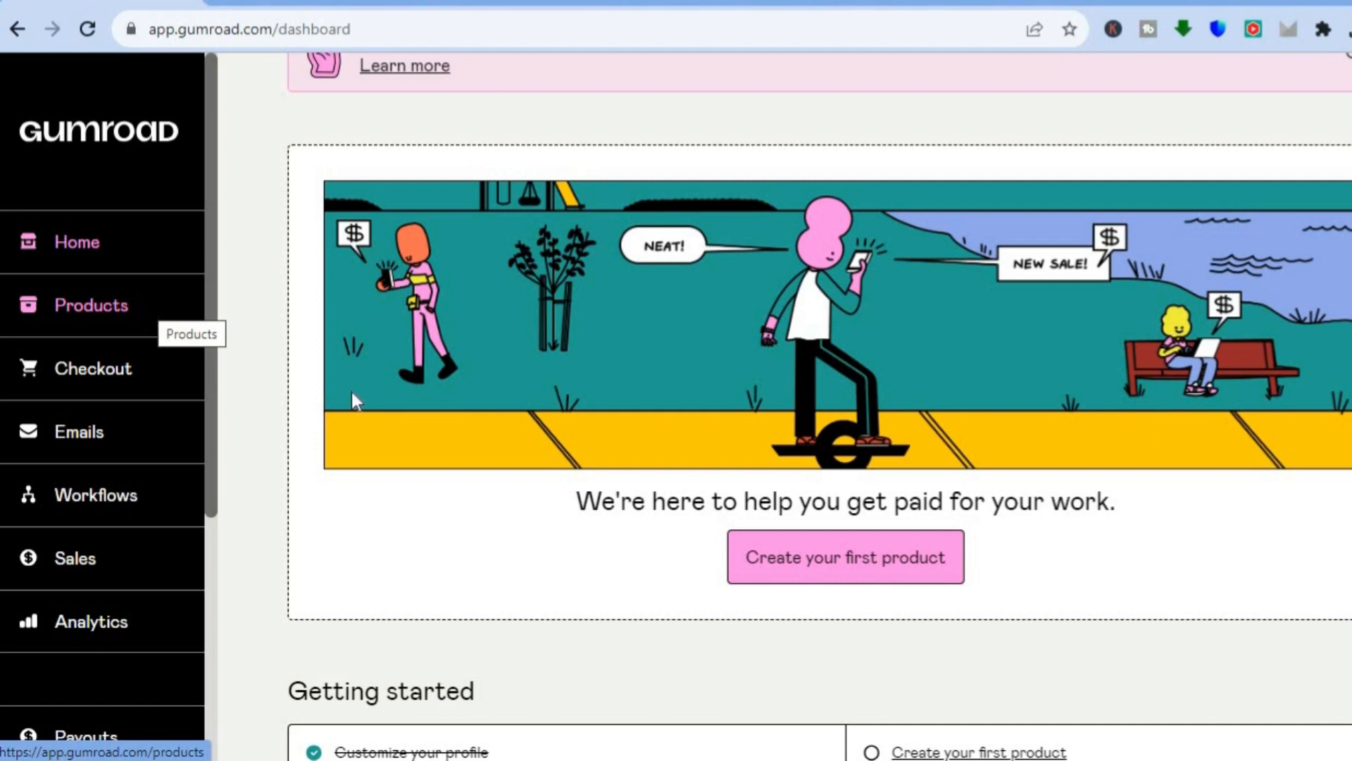
click(805, 556)
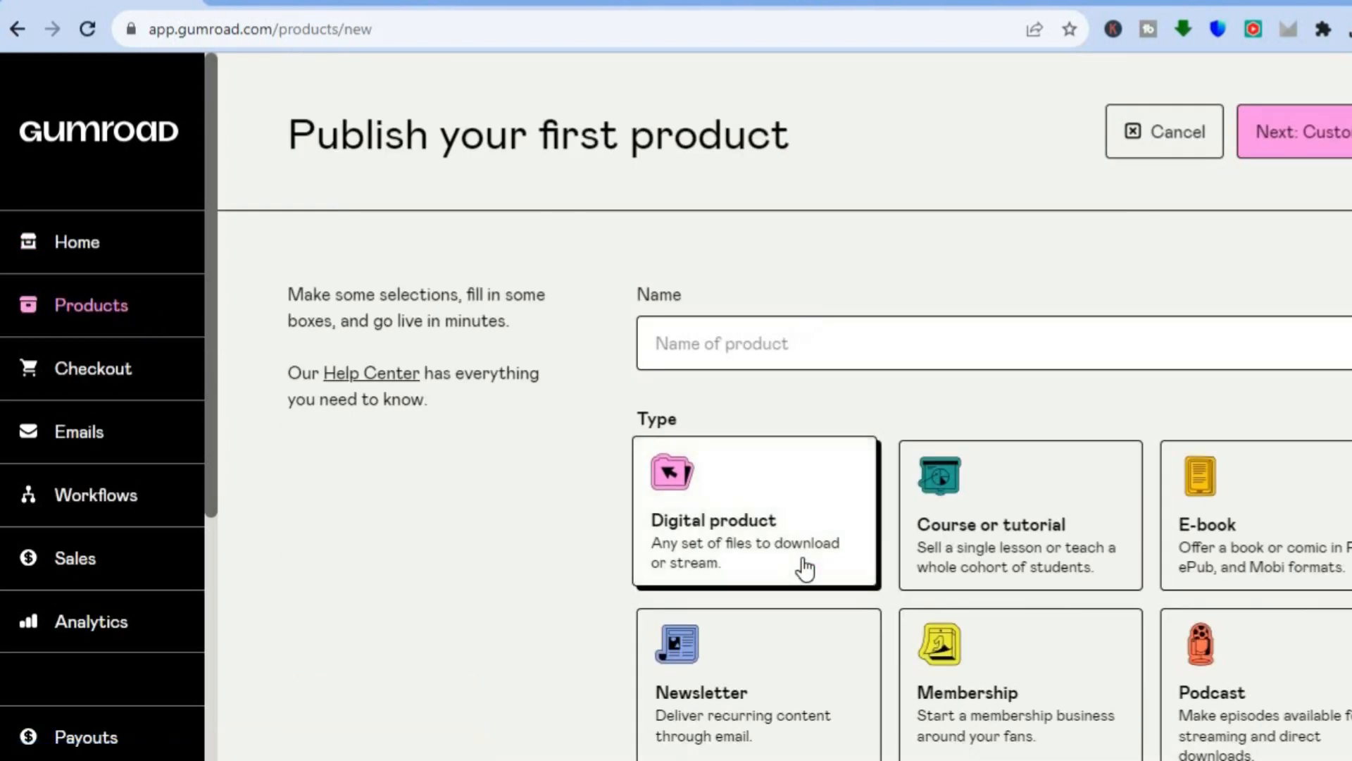
Name the new product "test" using the suggested entry.
scroll(784, 412, down, 1)
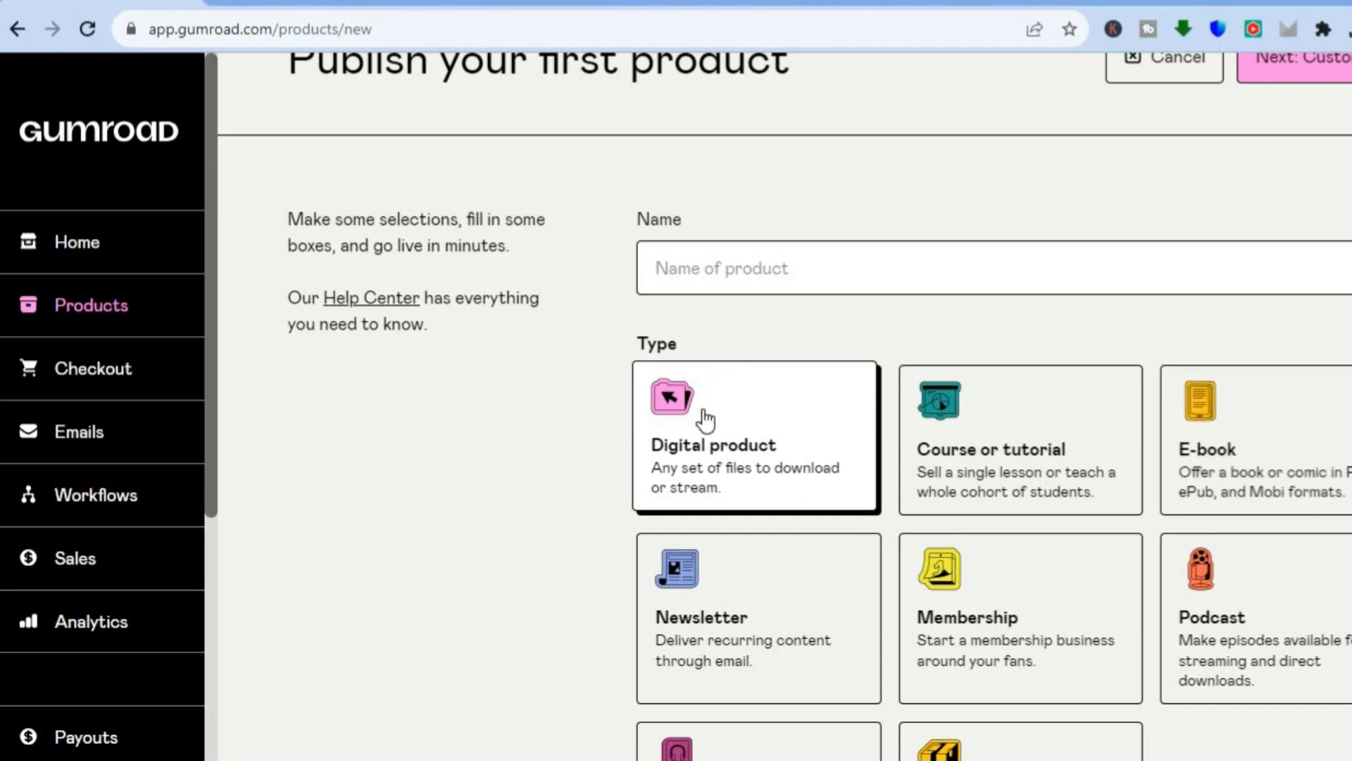
click(813, 272)
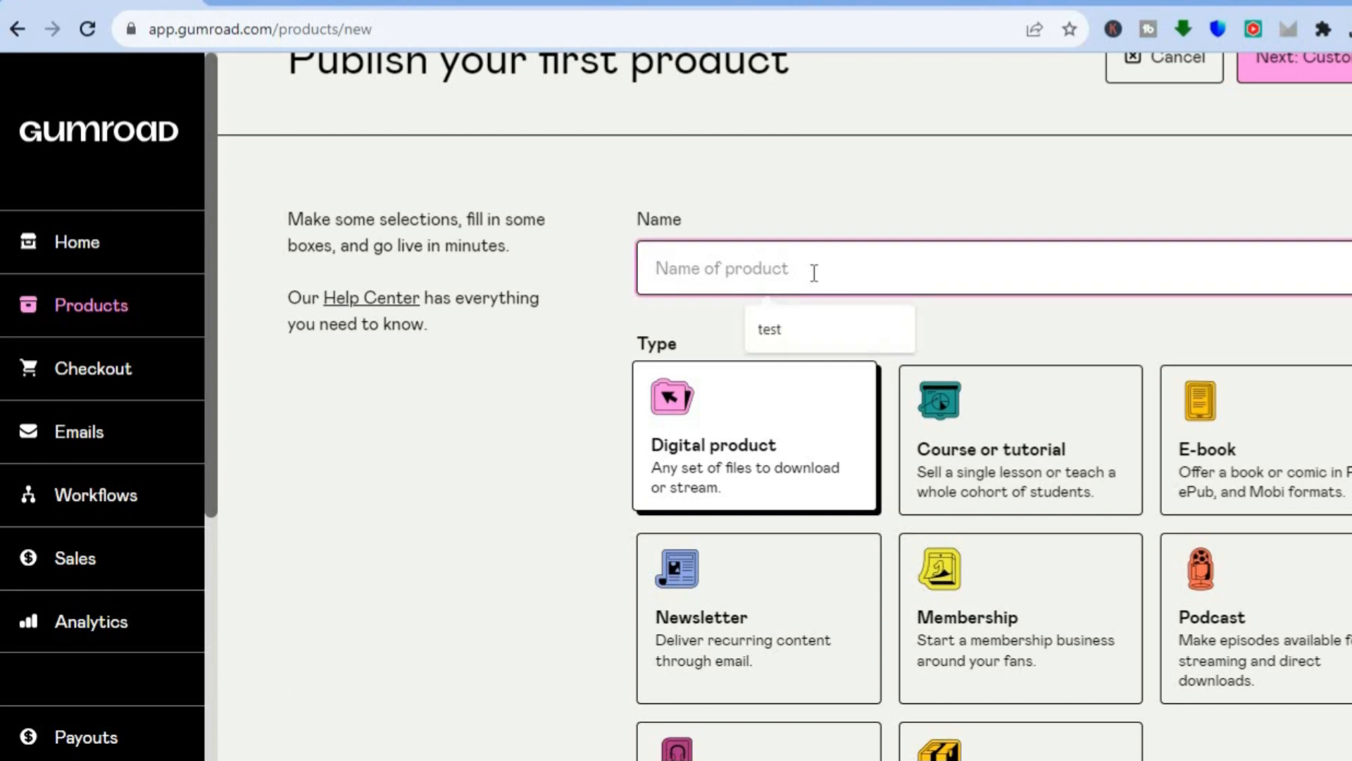
click(799, 327)
Price the product at 10 US dollars and continue to its customization page.
scroll(785, 407, down, 5)
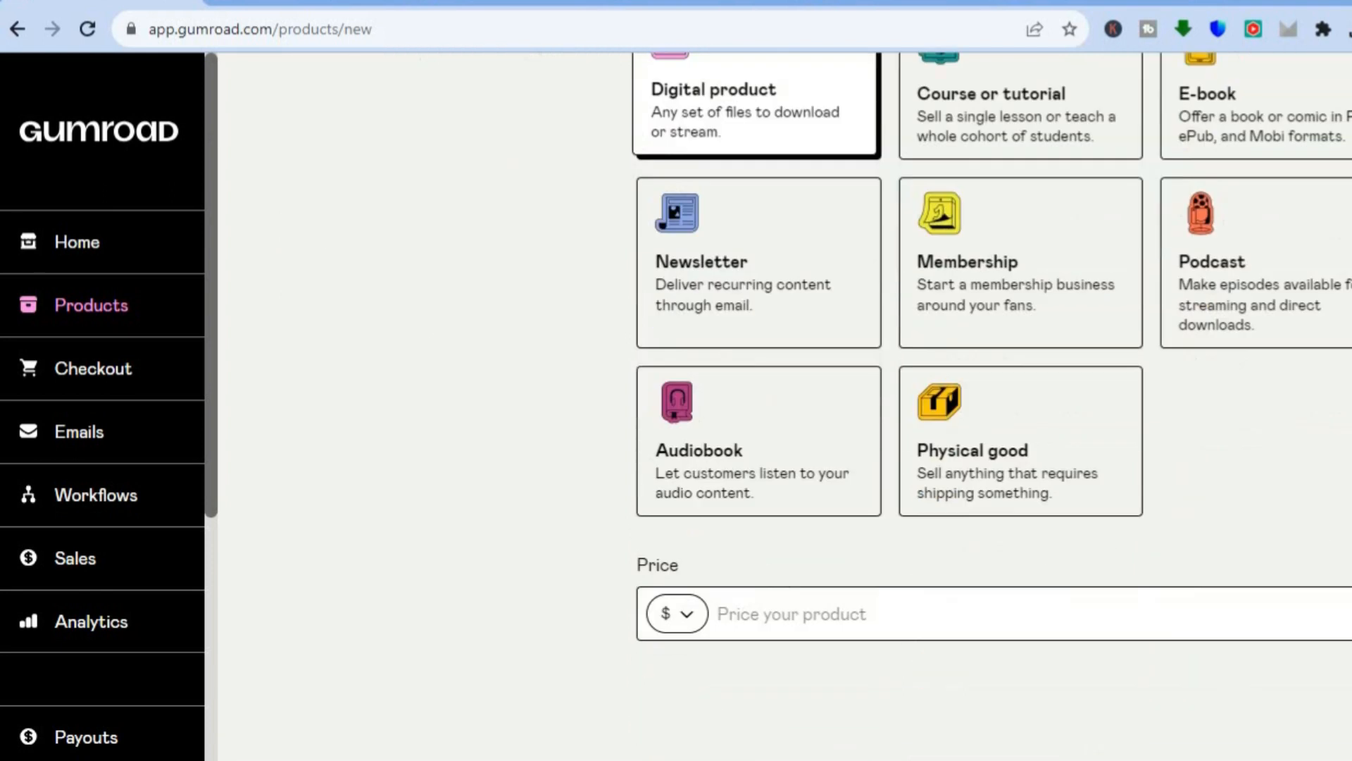
click(745, 614)
text(10)
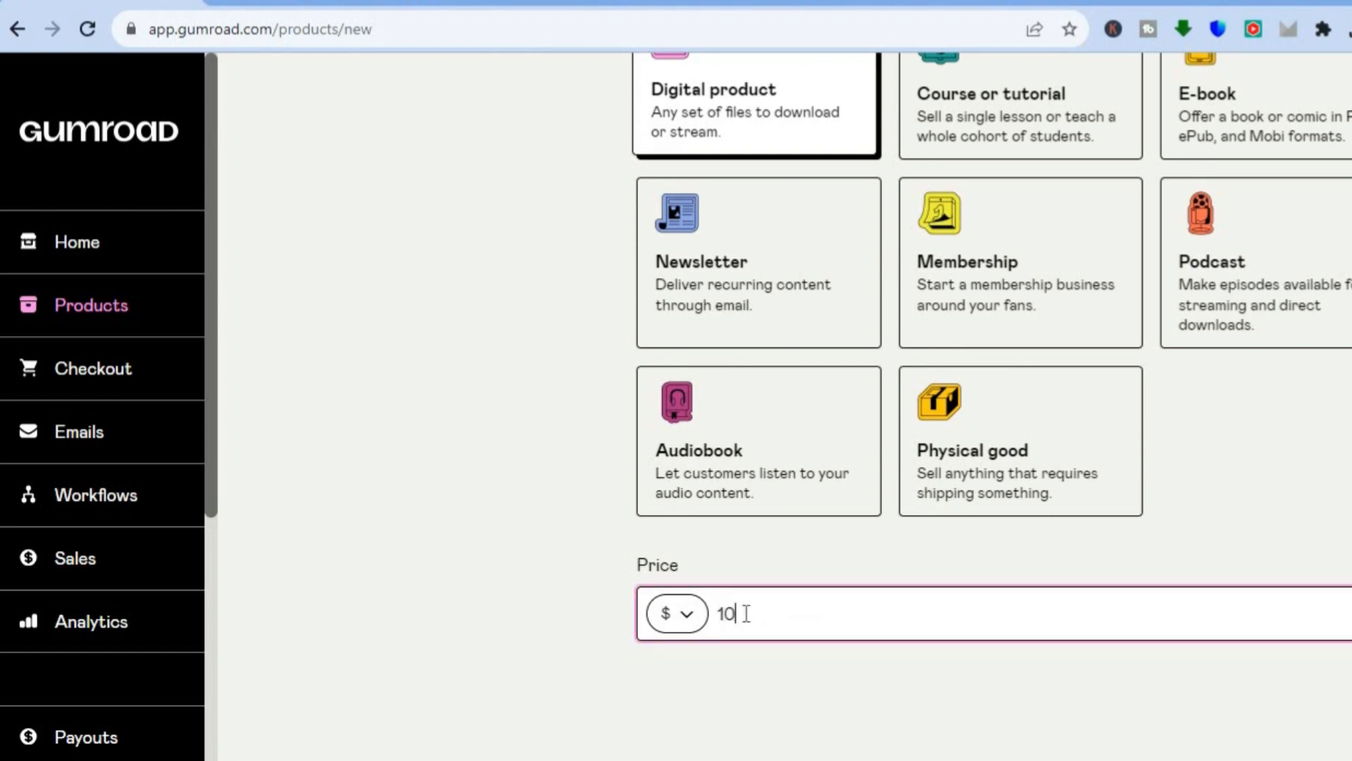
click(683, 623)
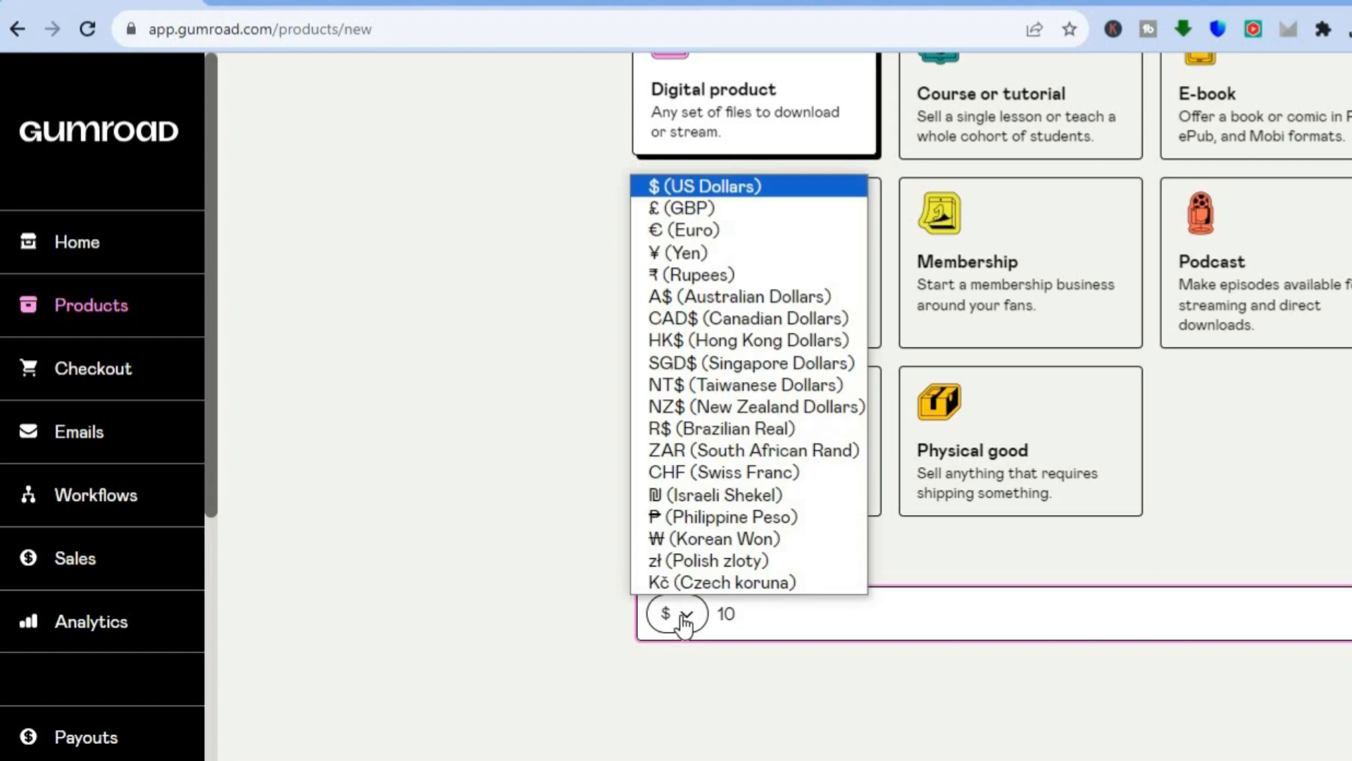
click(684, 623)
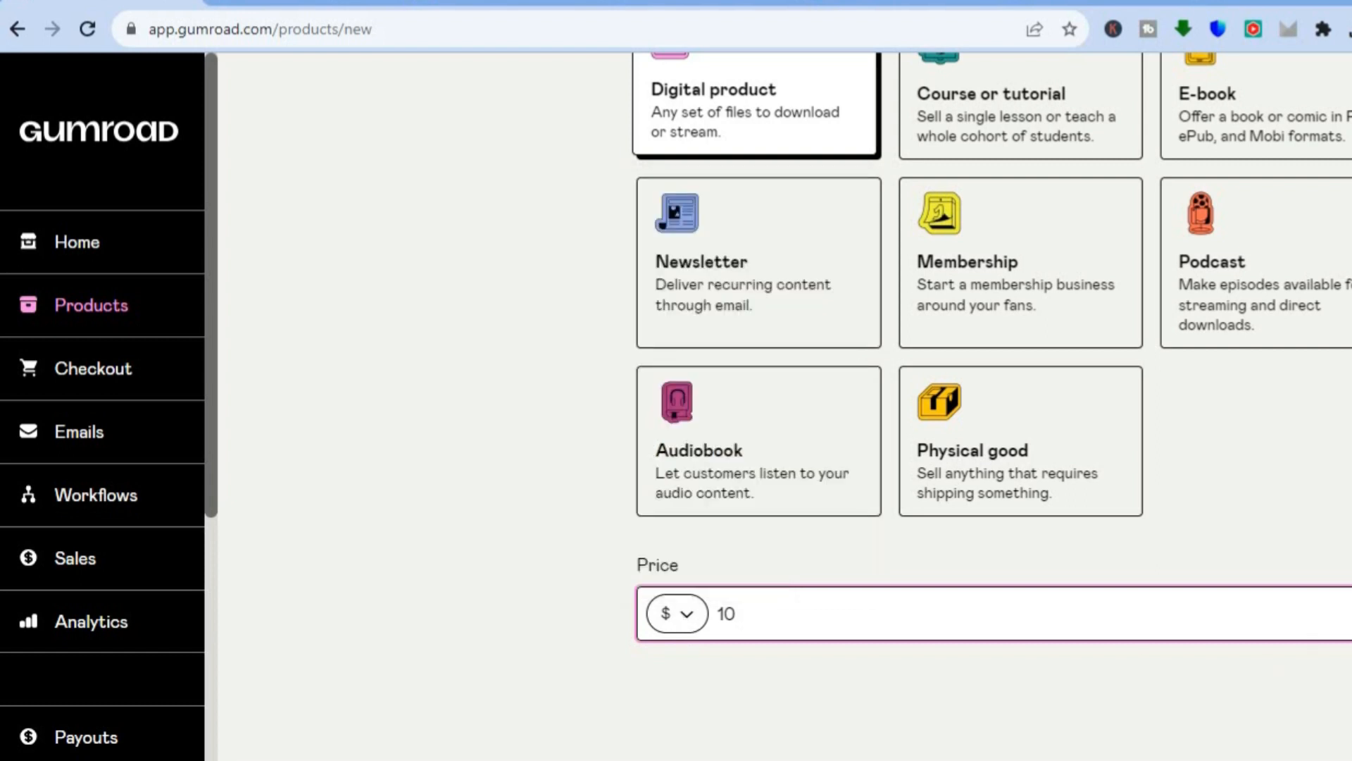
scroll(1318, 276, up, 5)
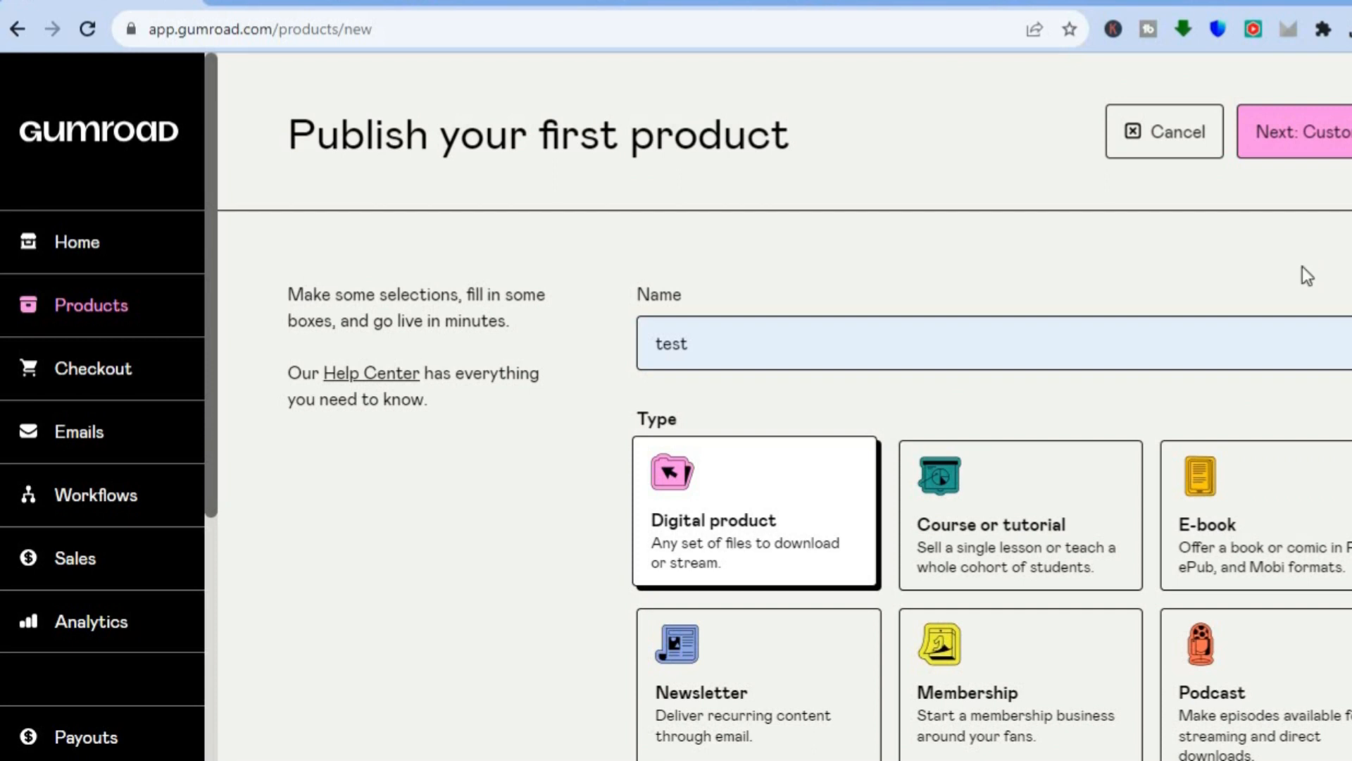
click(1305, 156)
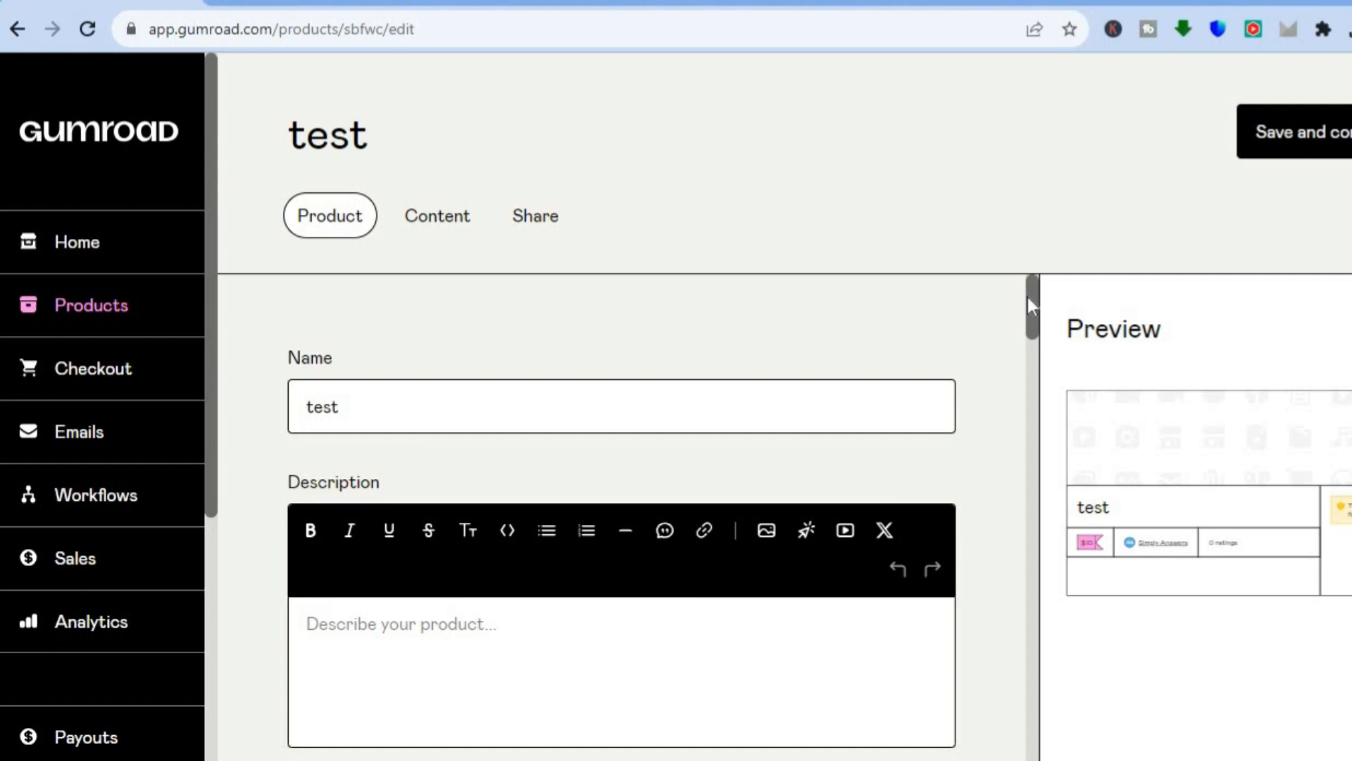
Upload the Cream Black Illustrated Guidebook PNG from the computer's Downloads folder as the product cover.
mouse_move(1028, 298)
mouse_down()
mouse_move(1030, 335)
mouse_move(1032, 311)
mouse_up()
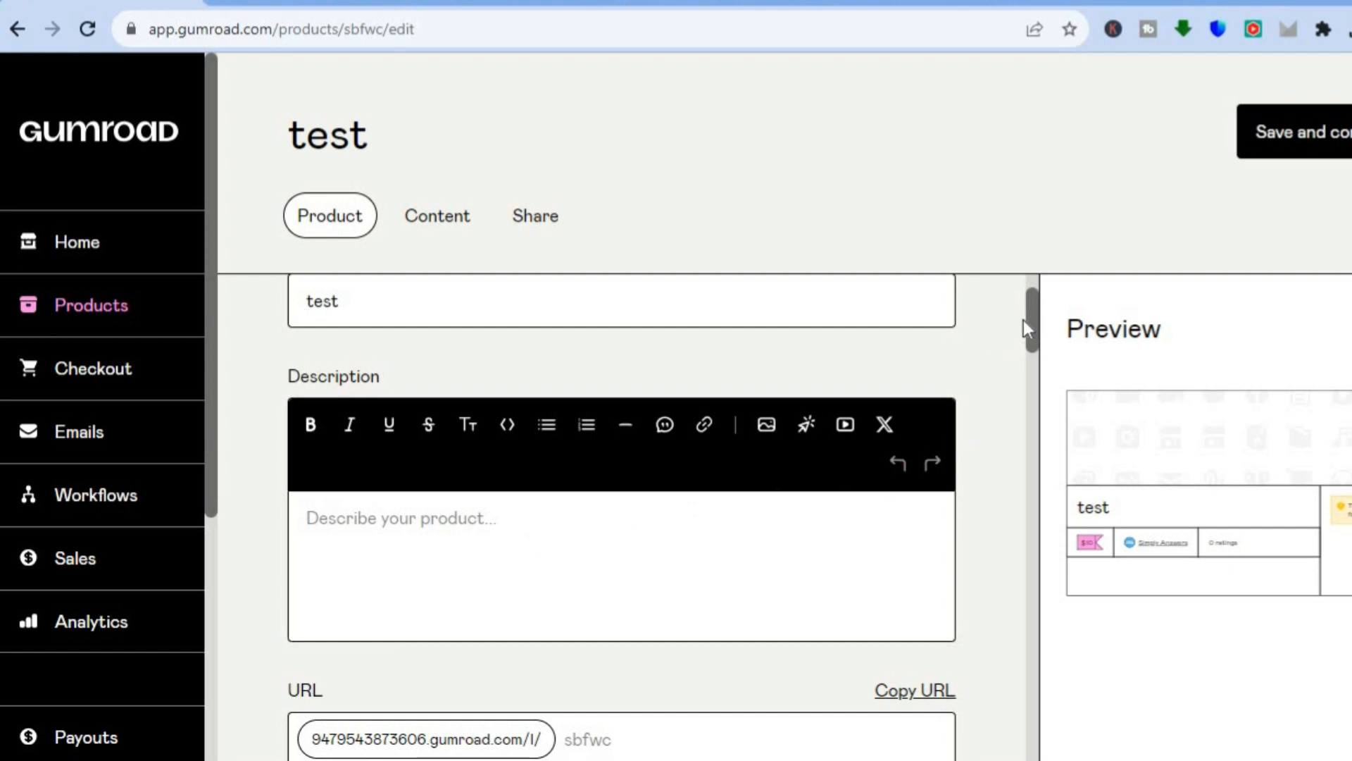
drag(1031, 318, 1032, 357)
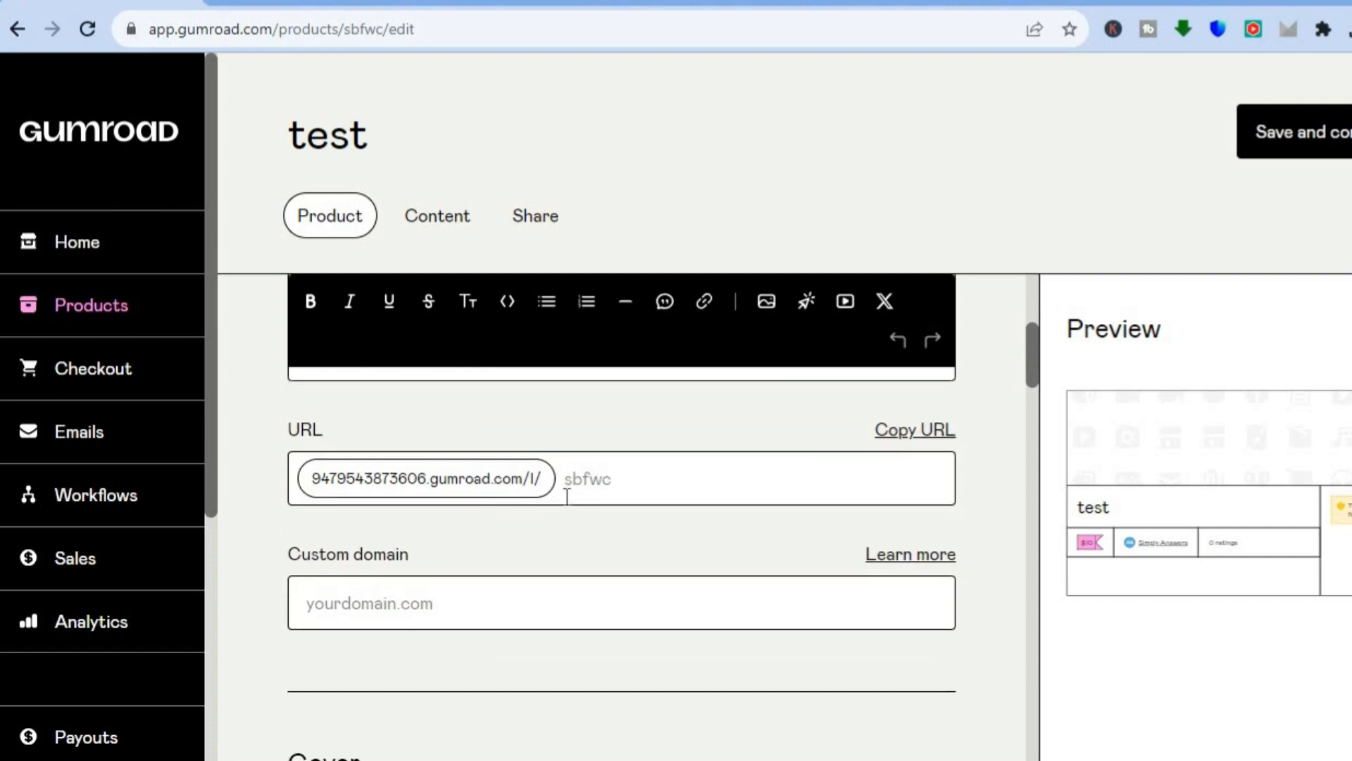
drag(1035, 356, 1030, 404)
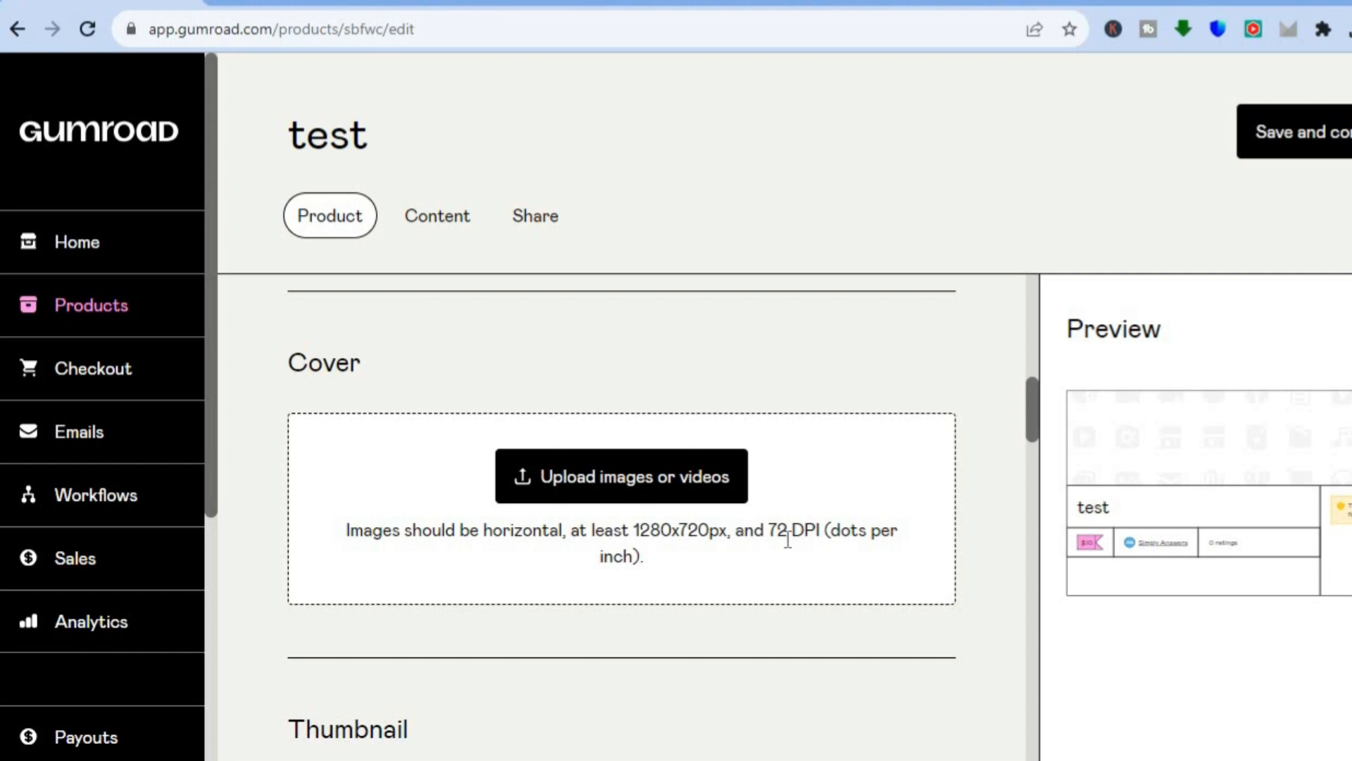
click(647, 487)
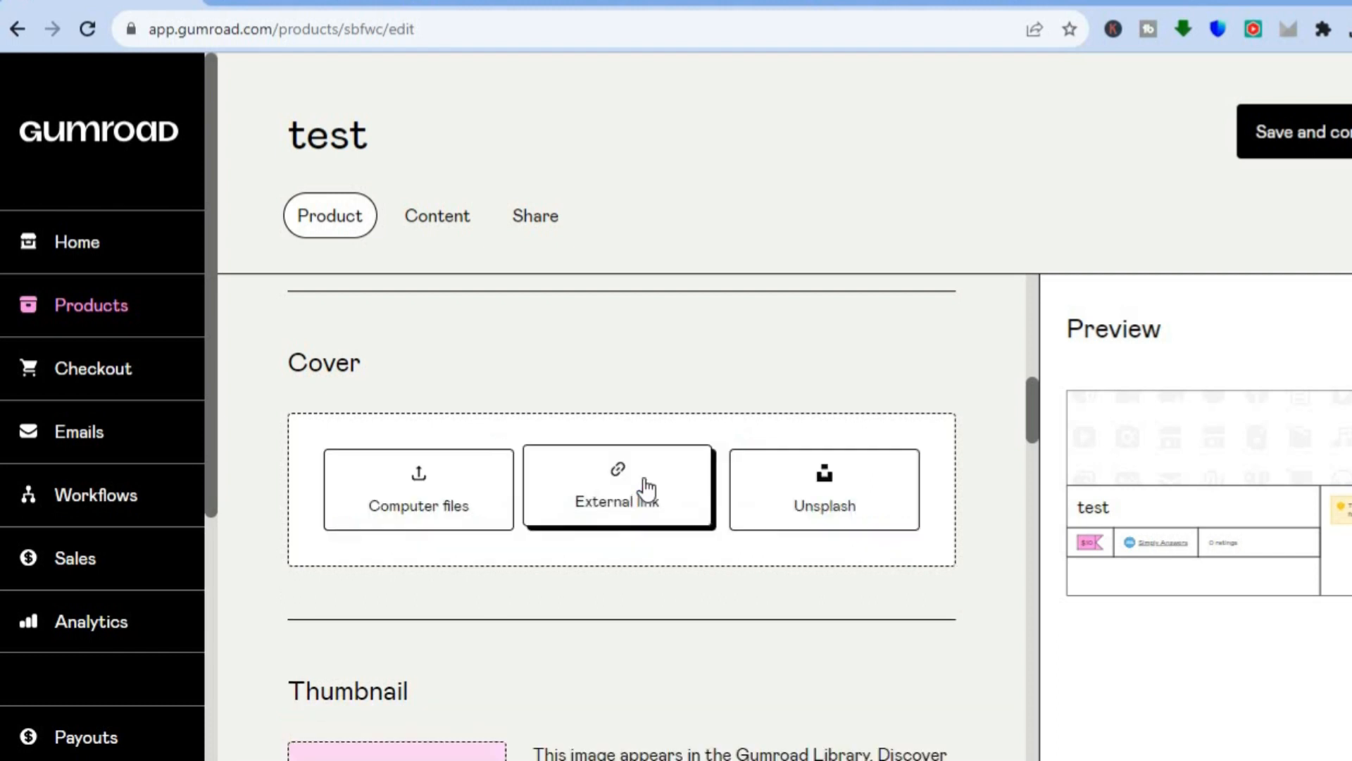
click(407, 496)
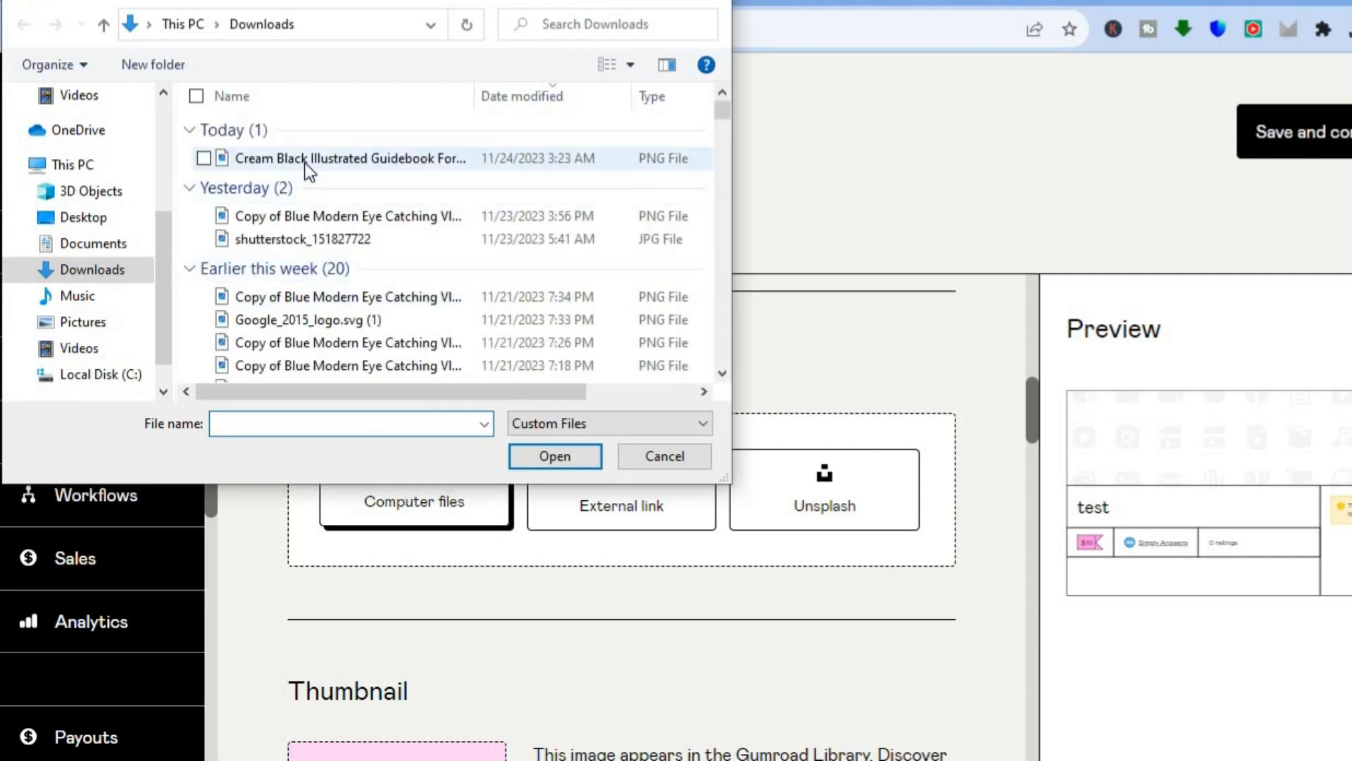
click(452, 156)
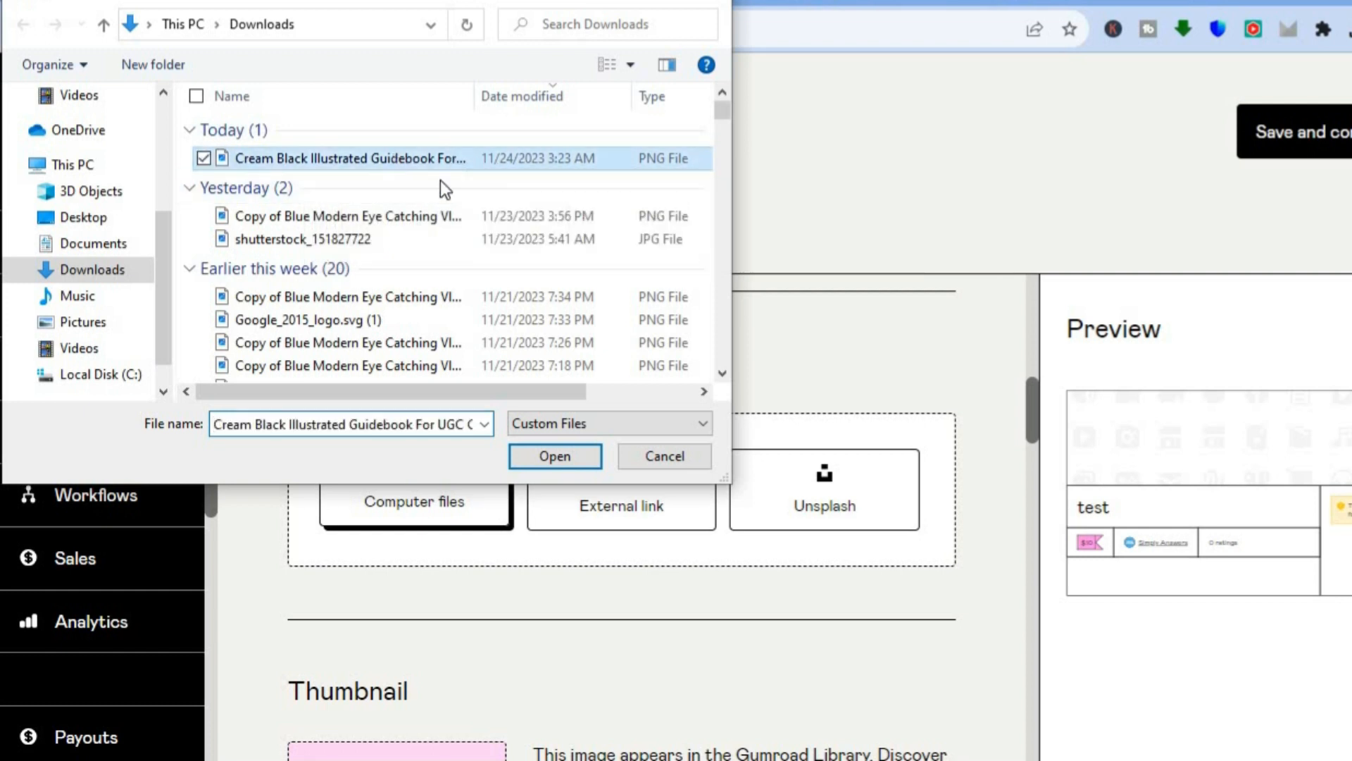
click(560, 454)
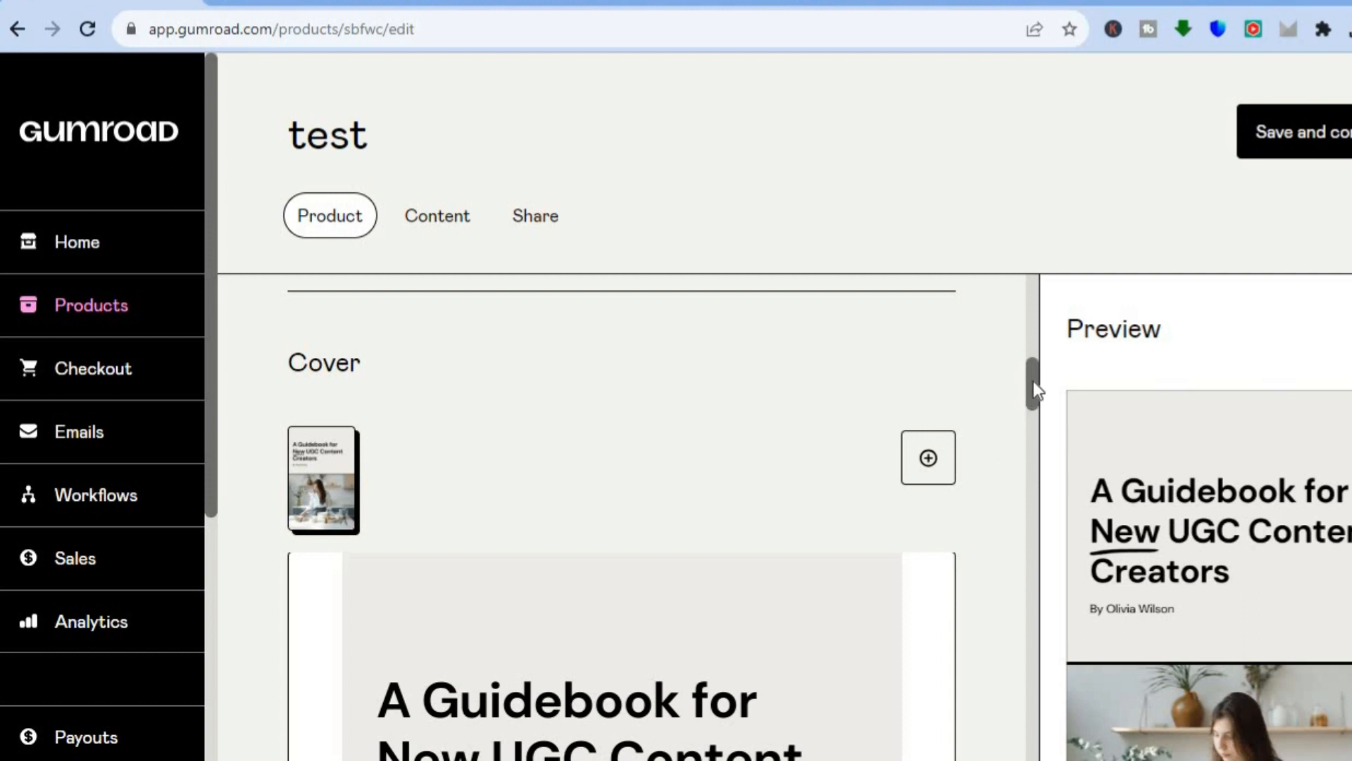
Review the product's call-to-action choices, summary, additional details, integrations and pricing settings.
drag(1034, 376, 1030, 551)
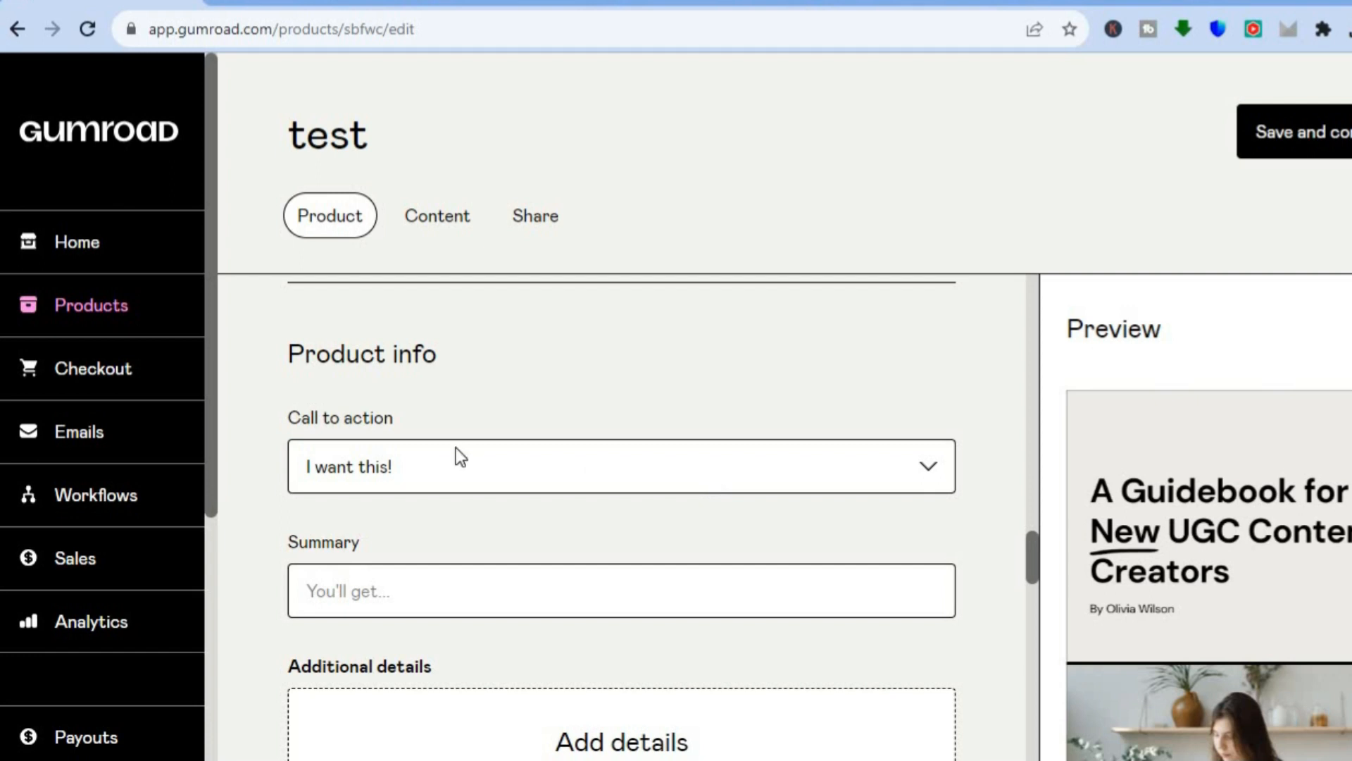
click(612, 461)
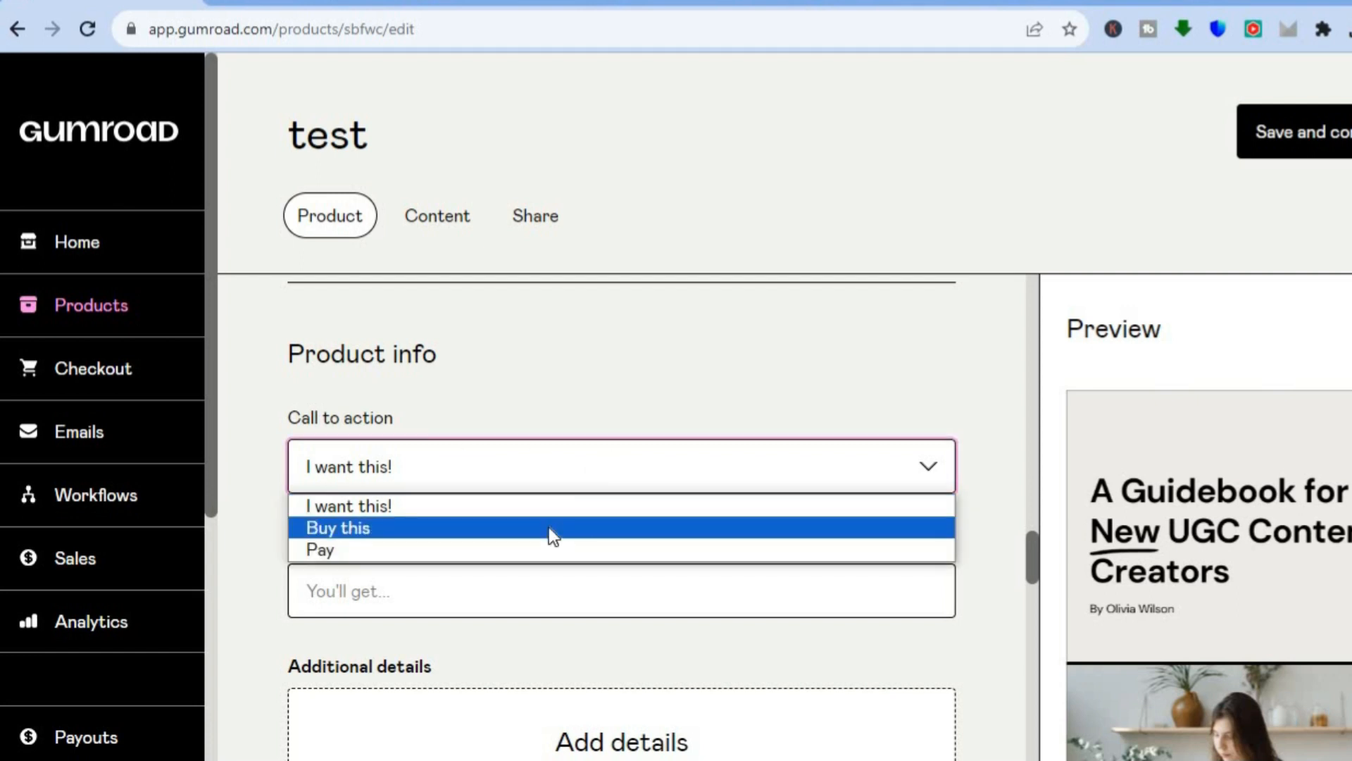
click(1012, 515)
drag(1034, 539, 933, 572)
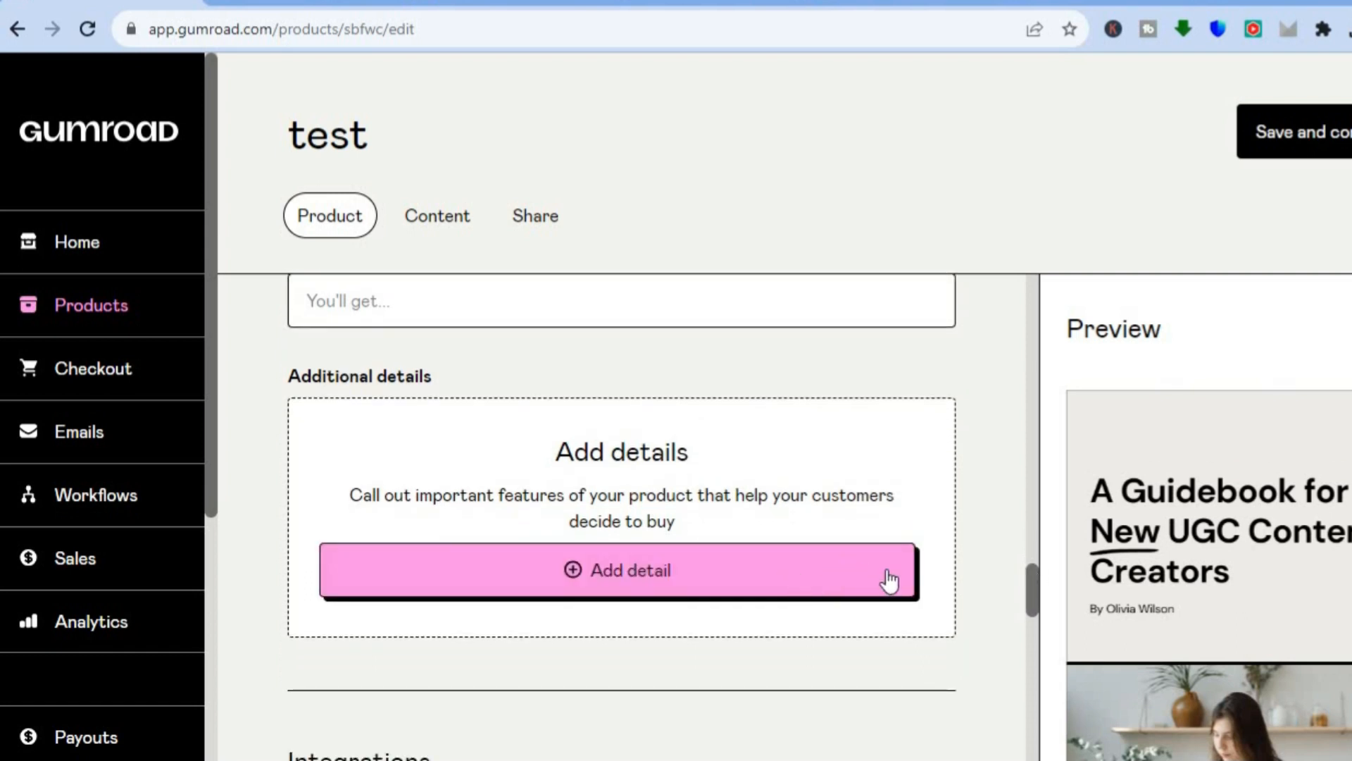
drag(1034, 580, 1034, 636)
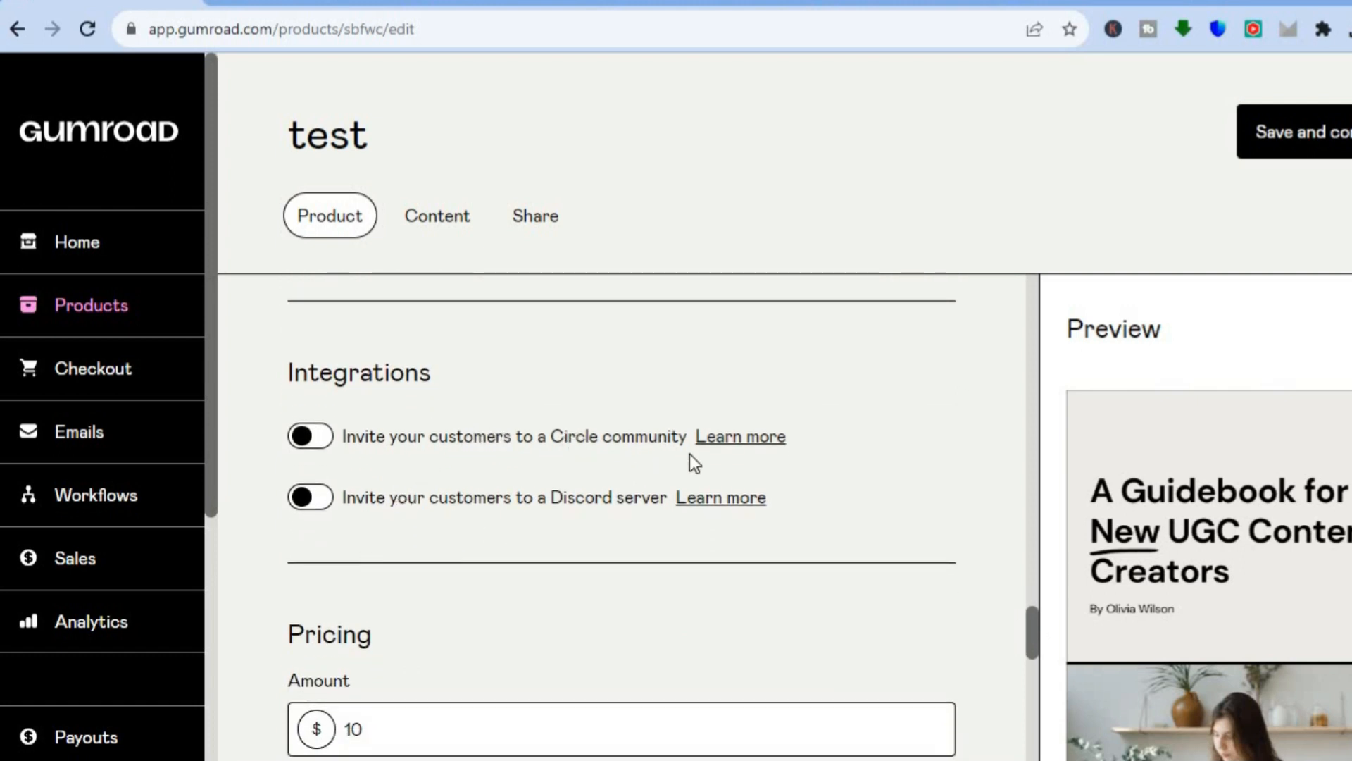
drag(1033, 643, 1008, 407)
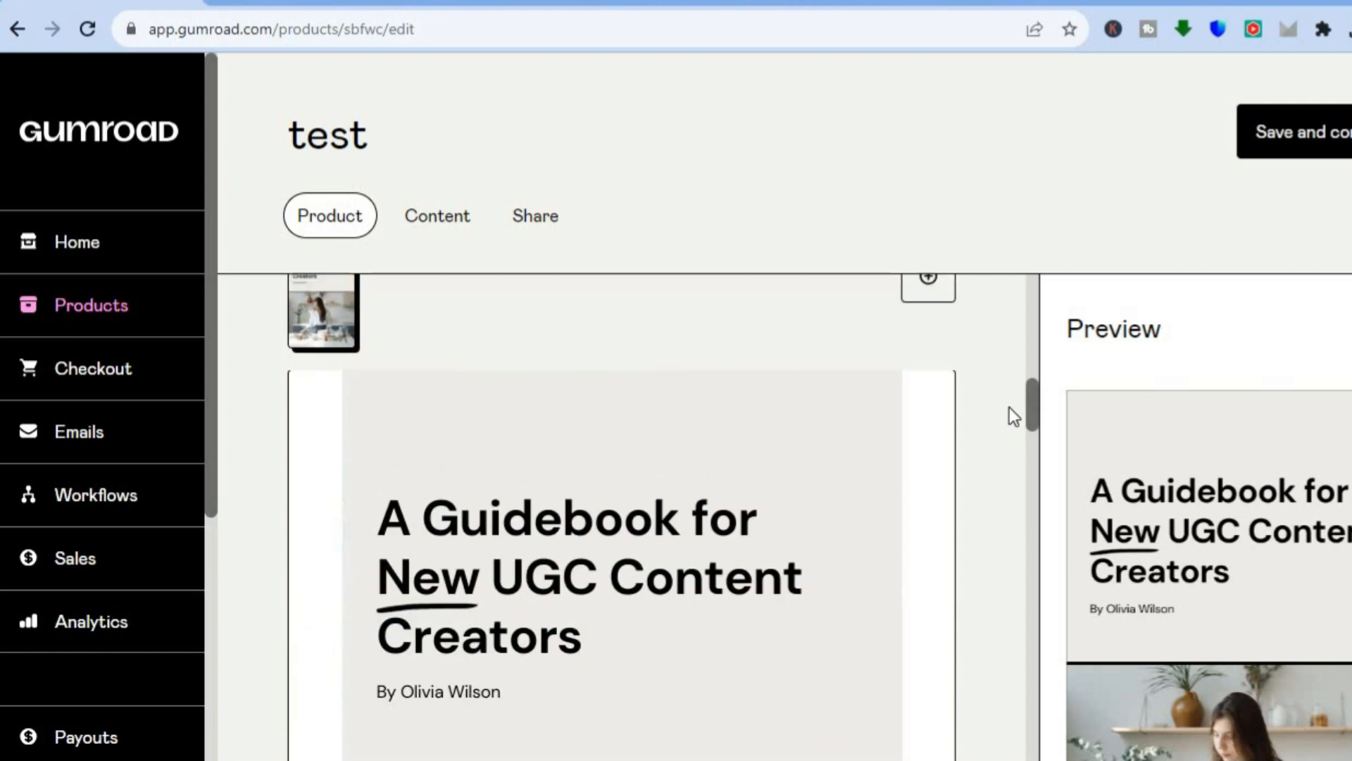
Upload the compressed Cream Black Illustrated Guidebook file from the computer's Downloads folder as the product's content.
click(441, 224)
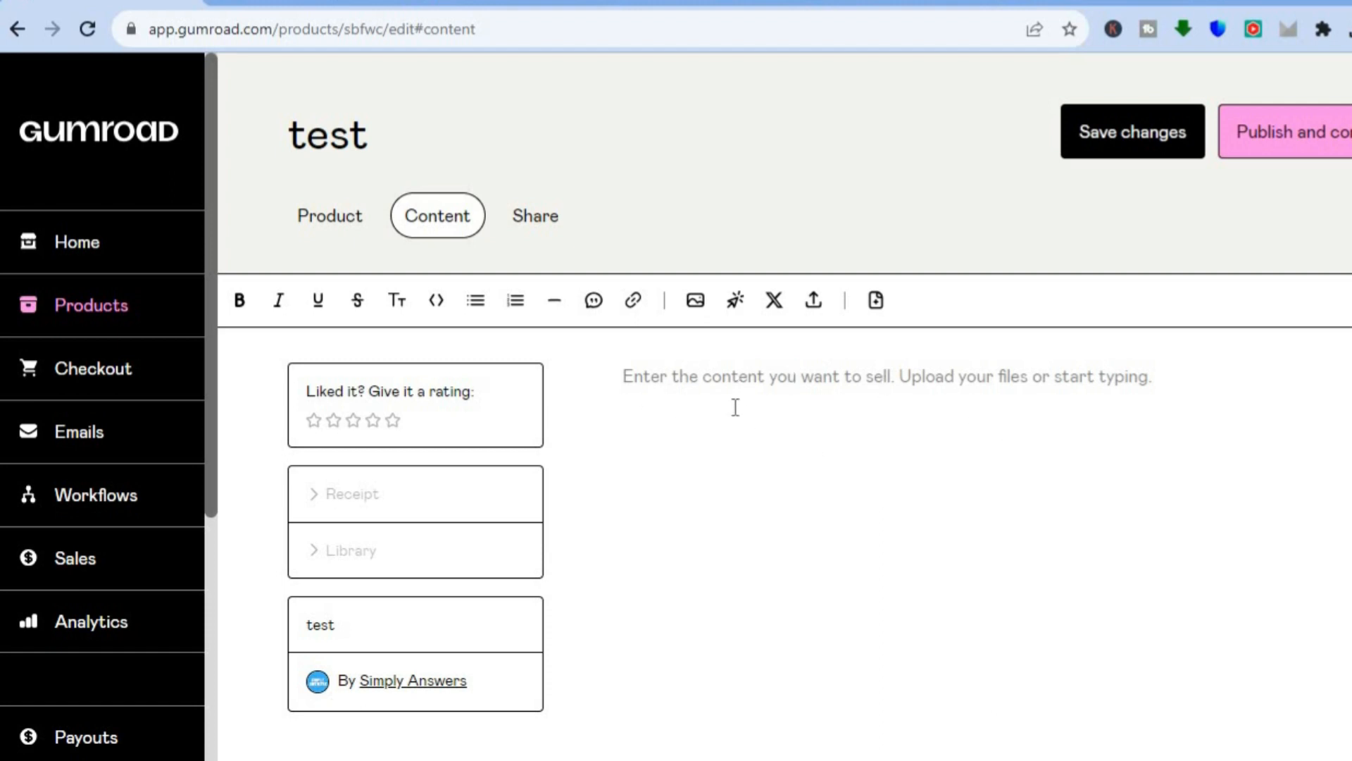
click(658, 379)
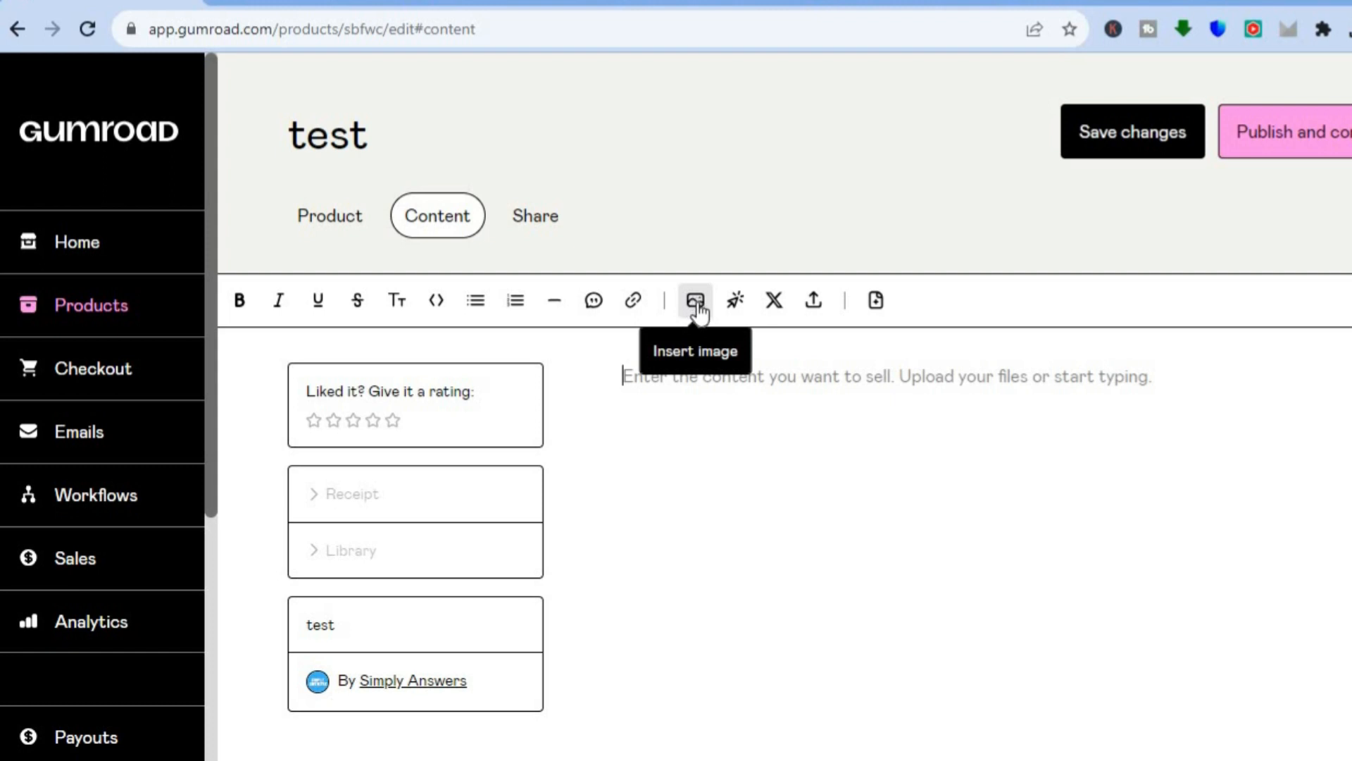
click(815, 308)
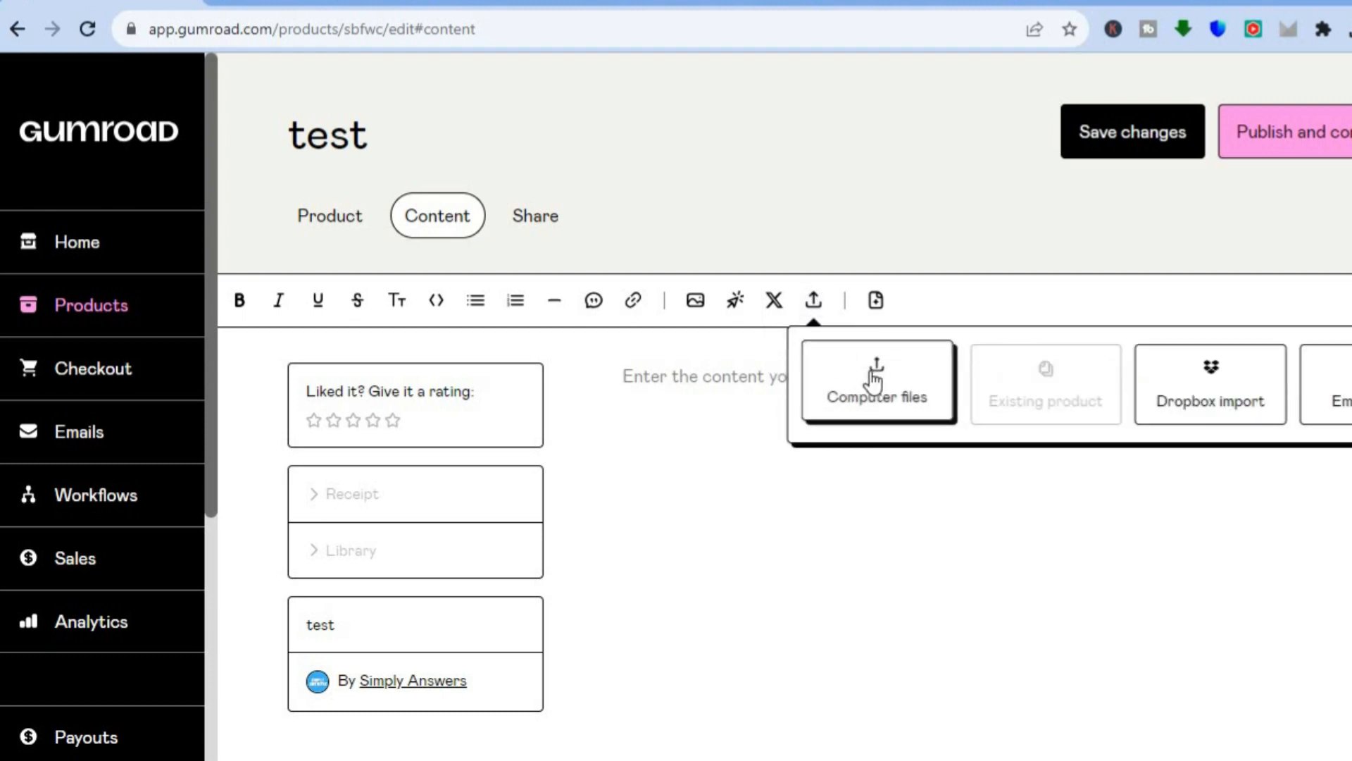
click(871, 370)
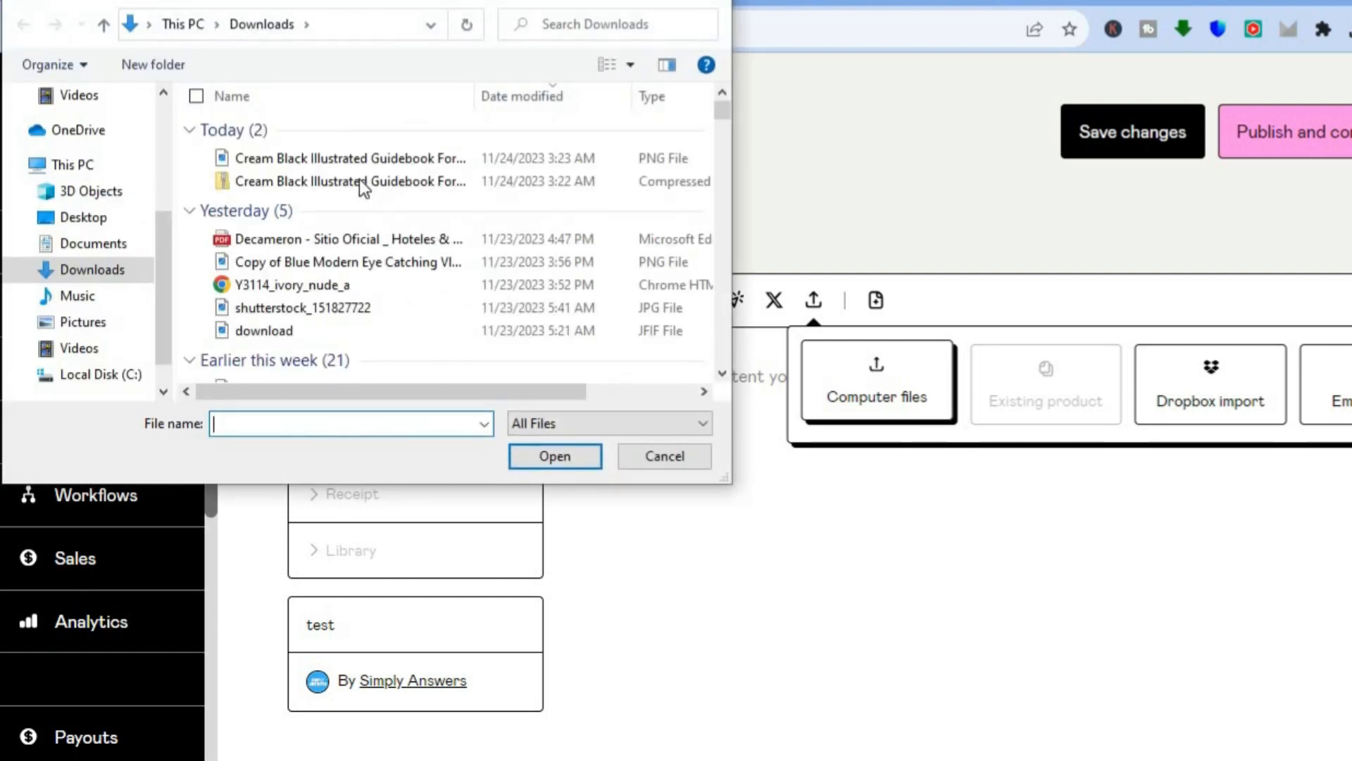
click(359, 178)
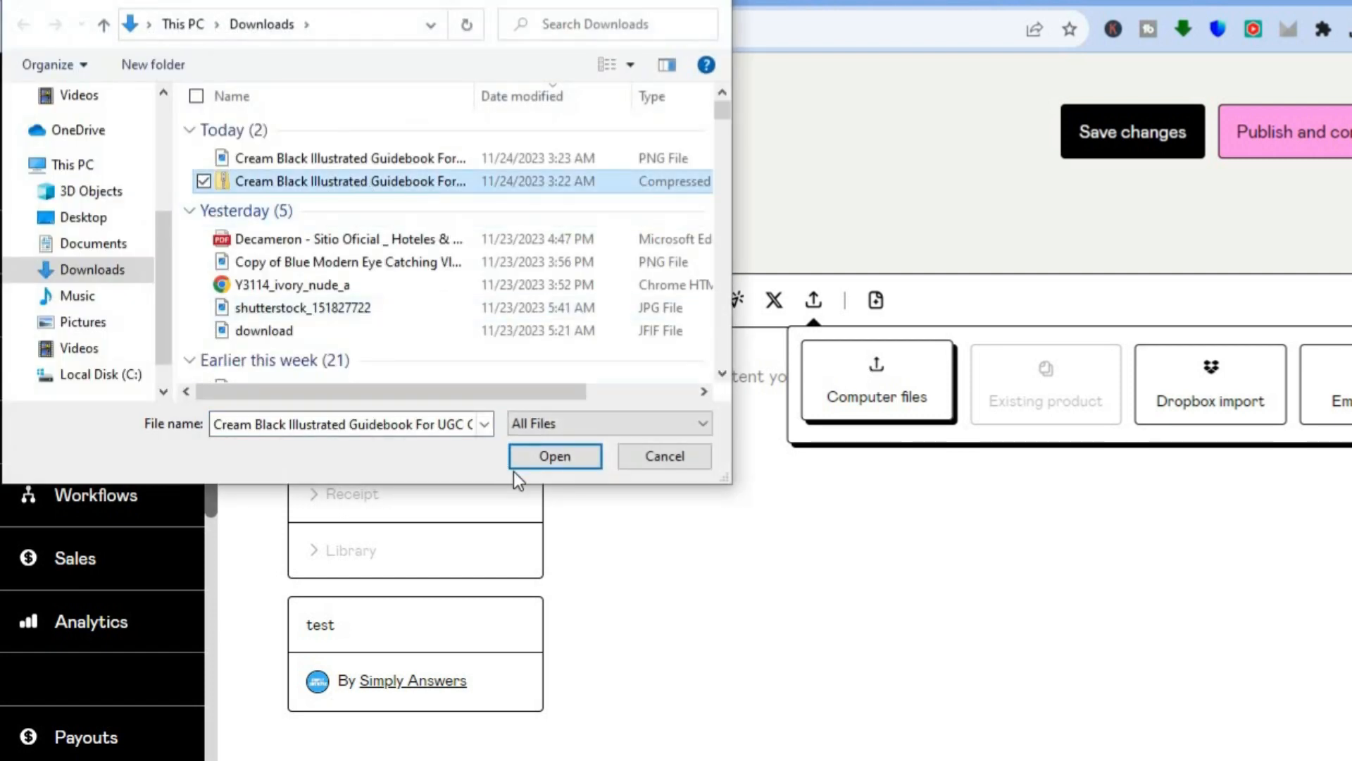
click(541, 464)
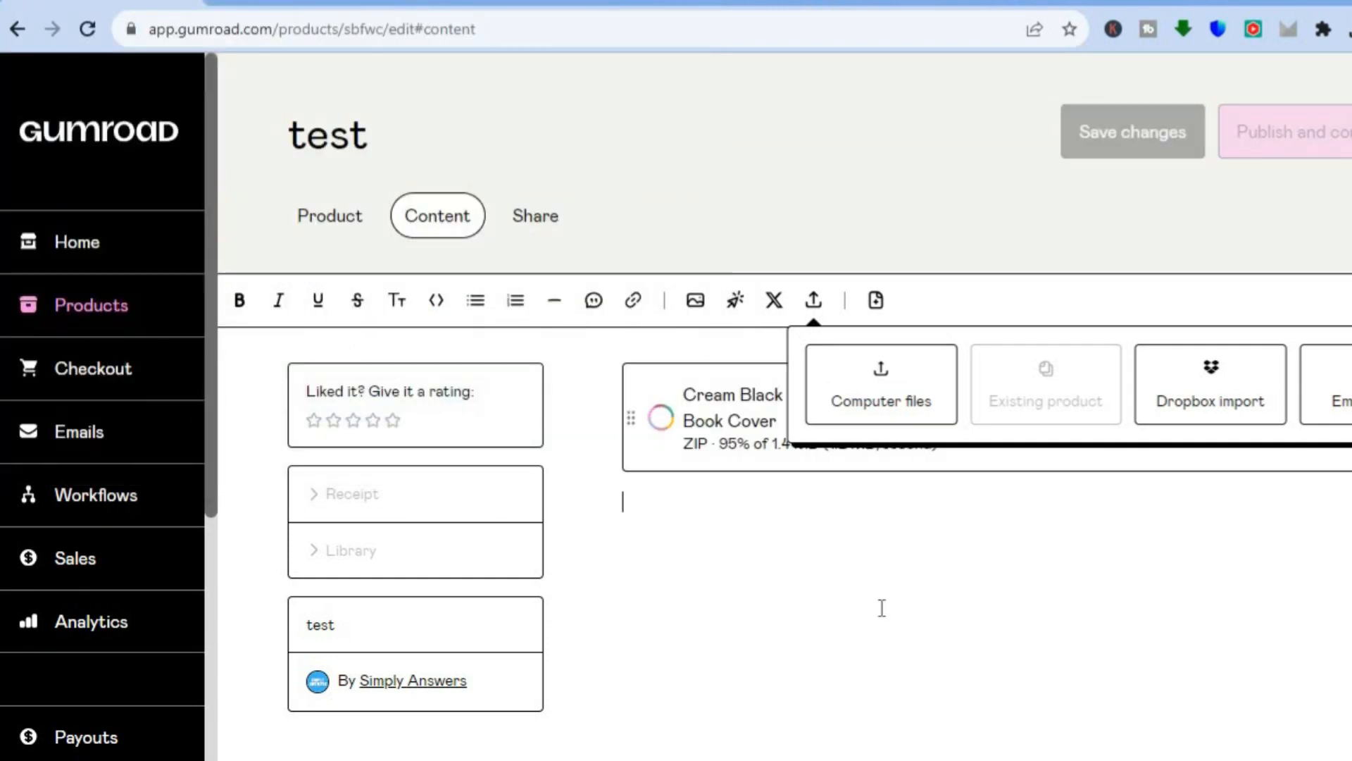
Publish the test product and review its sharing choices and Gumroad Discover settings.
click(826, 542)
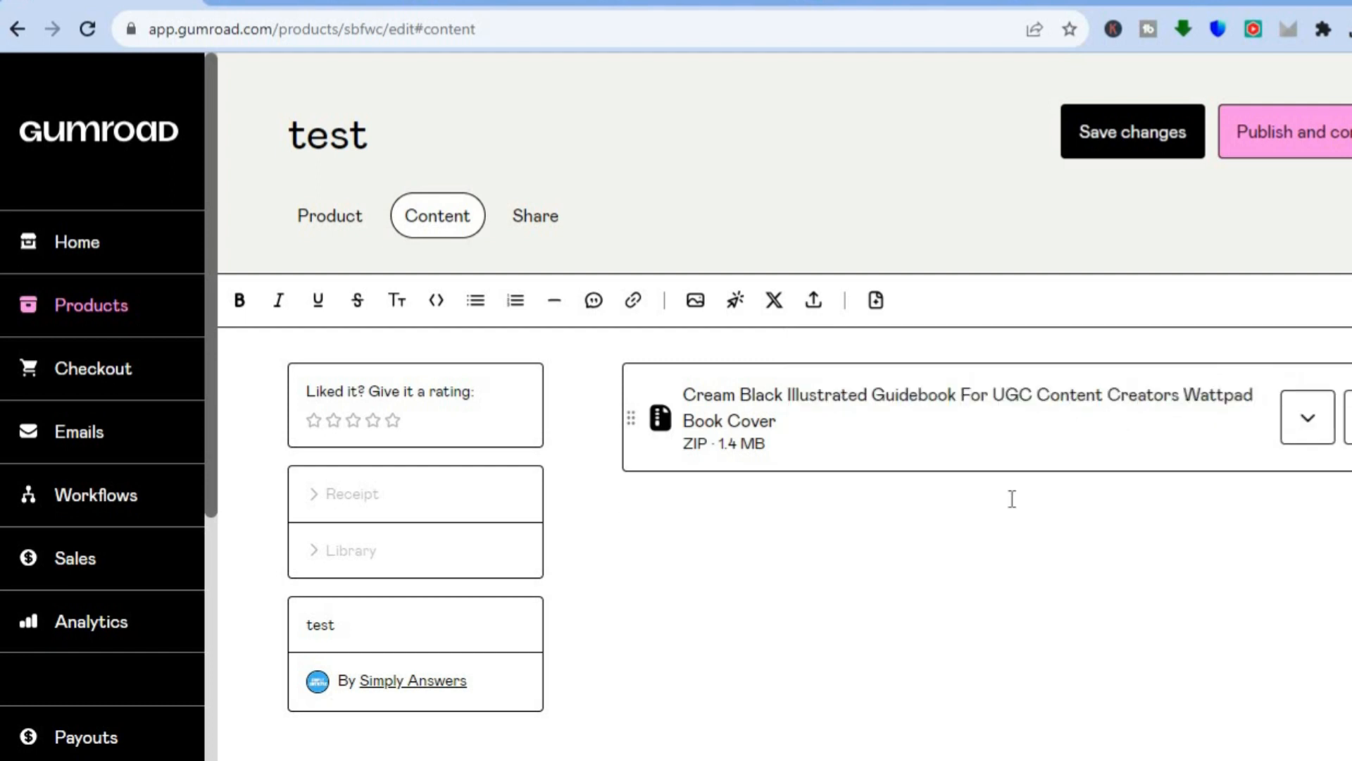
click(1307, 132)
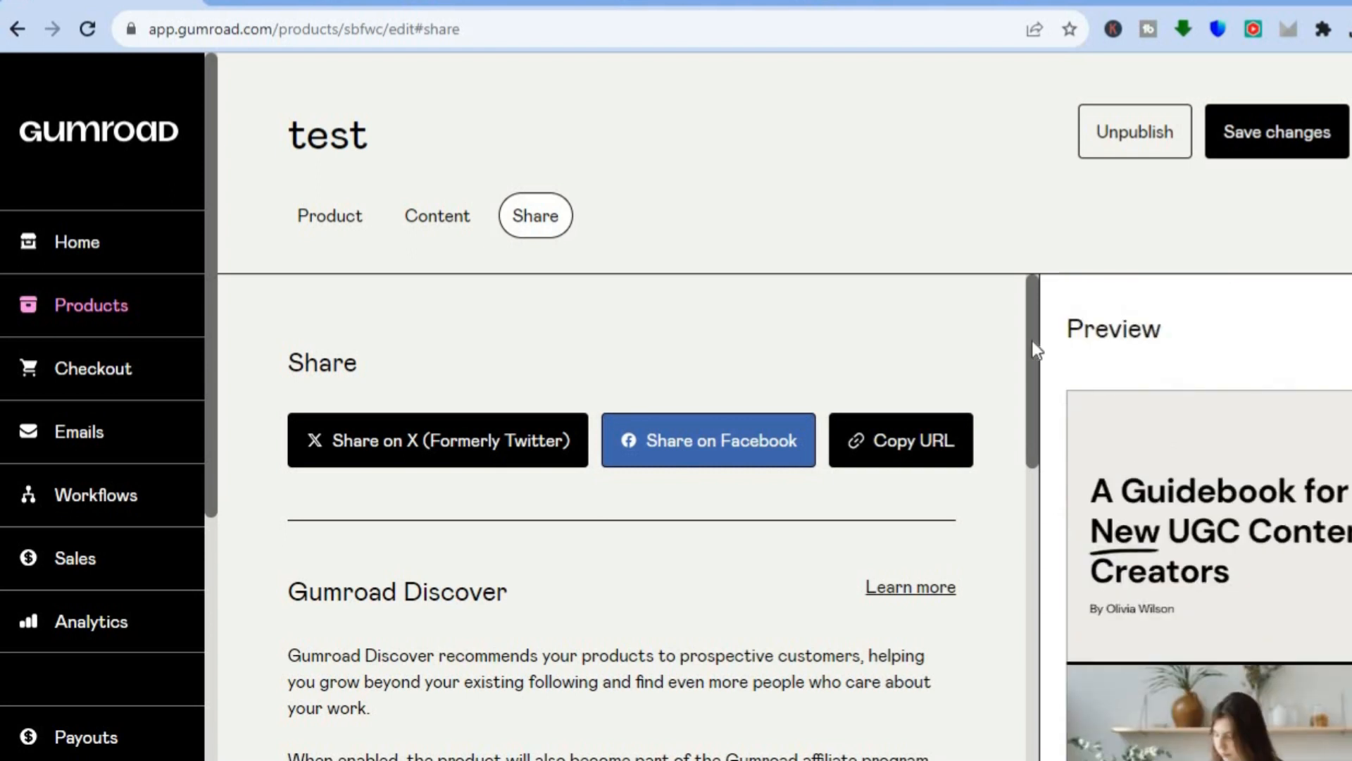
drag(1033, 341, 1032, 377)
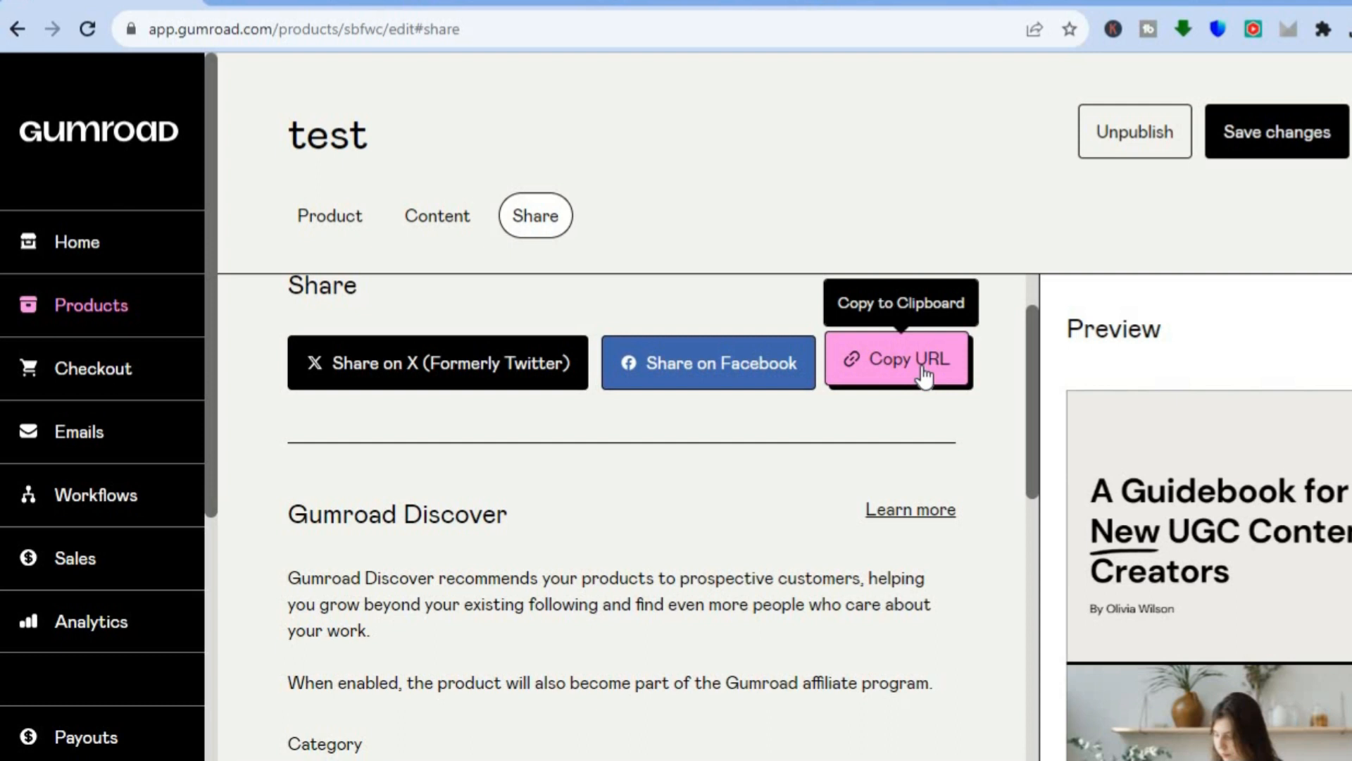
drag(1030, 387, 1042, 437)
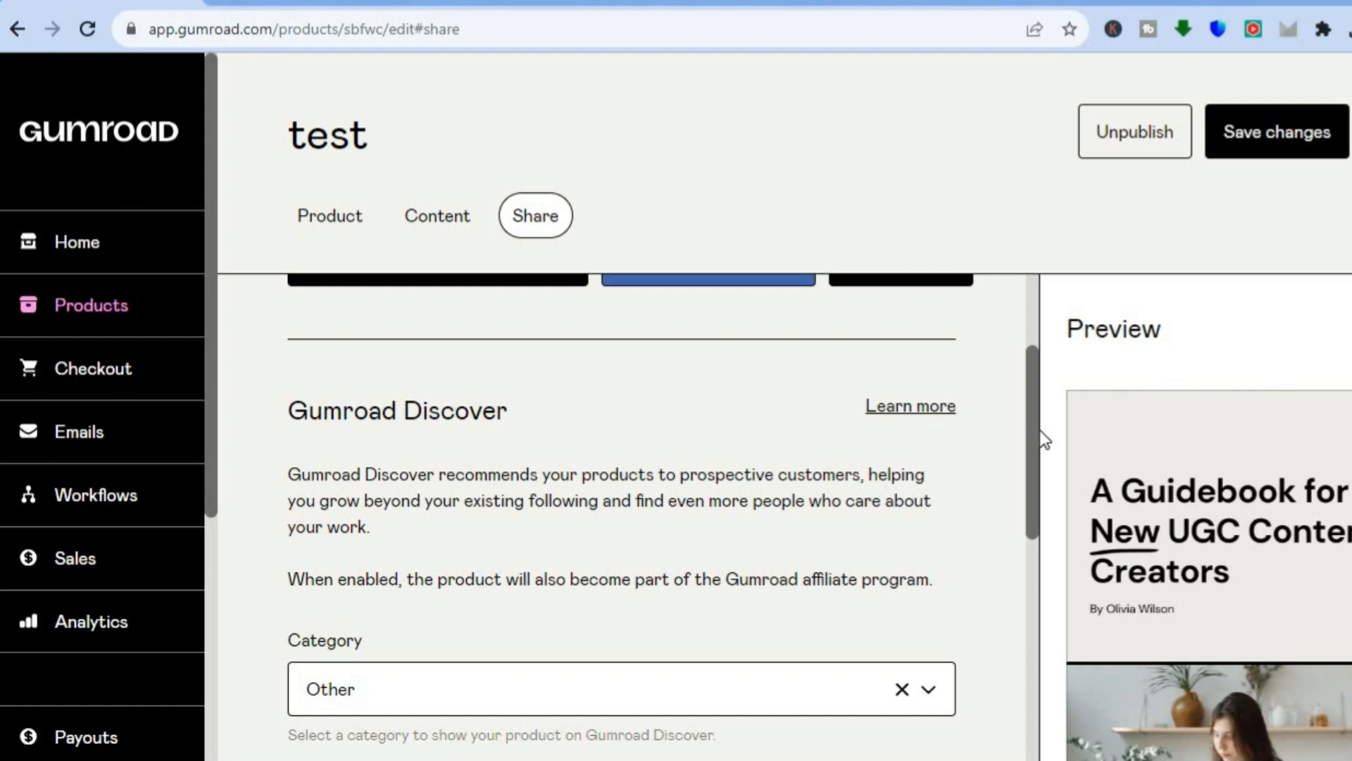
drag(1032, 426, 1032, 459)
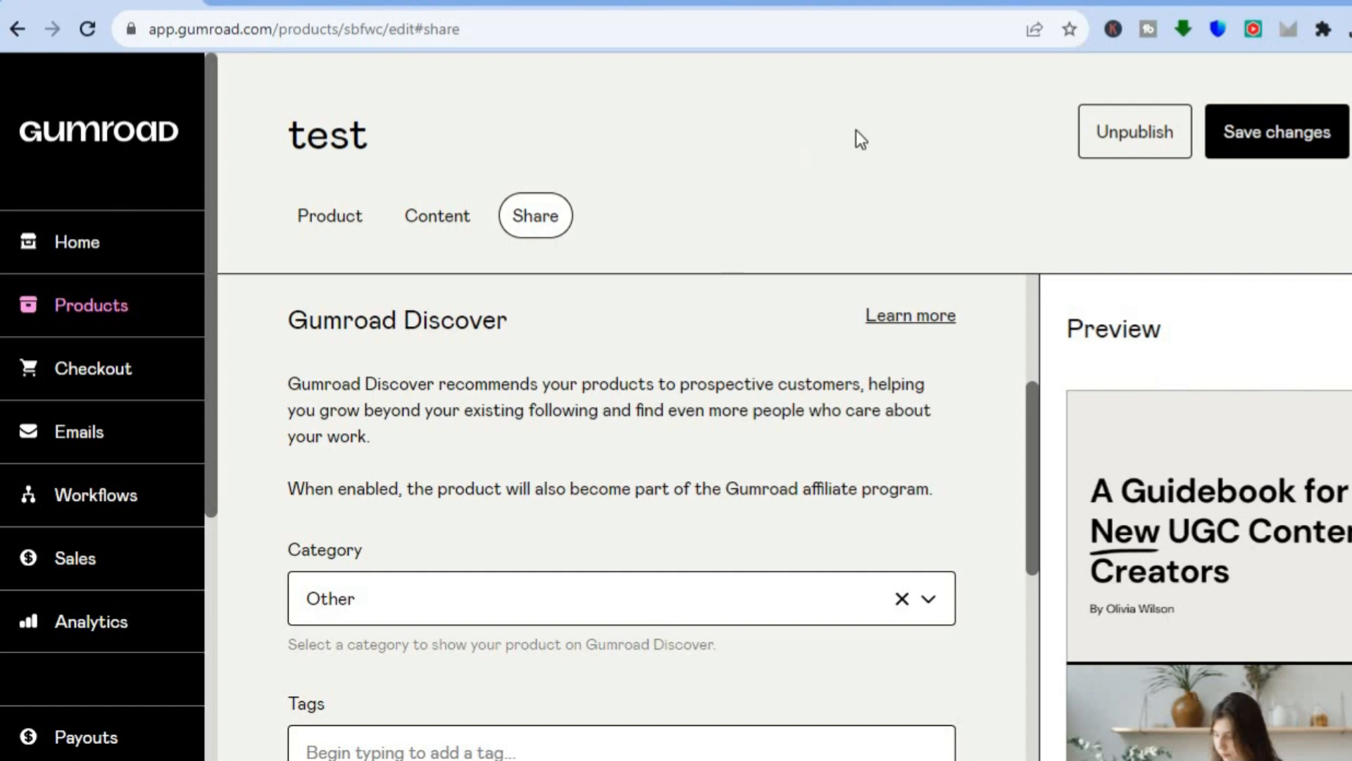
Switch to the Stripe dashboard and start a new payment link of the type Products or subscriptions.
click(864, 3)
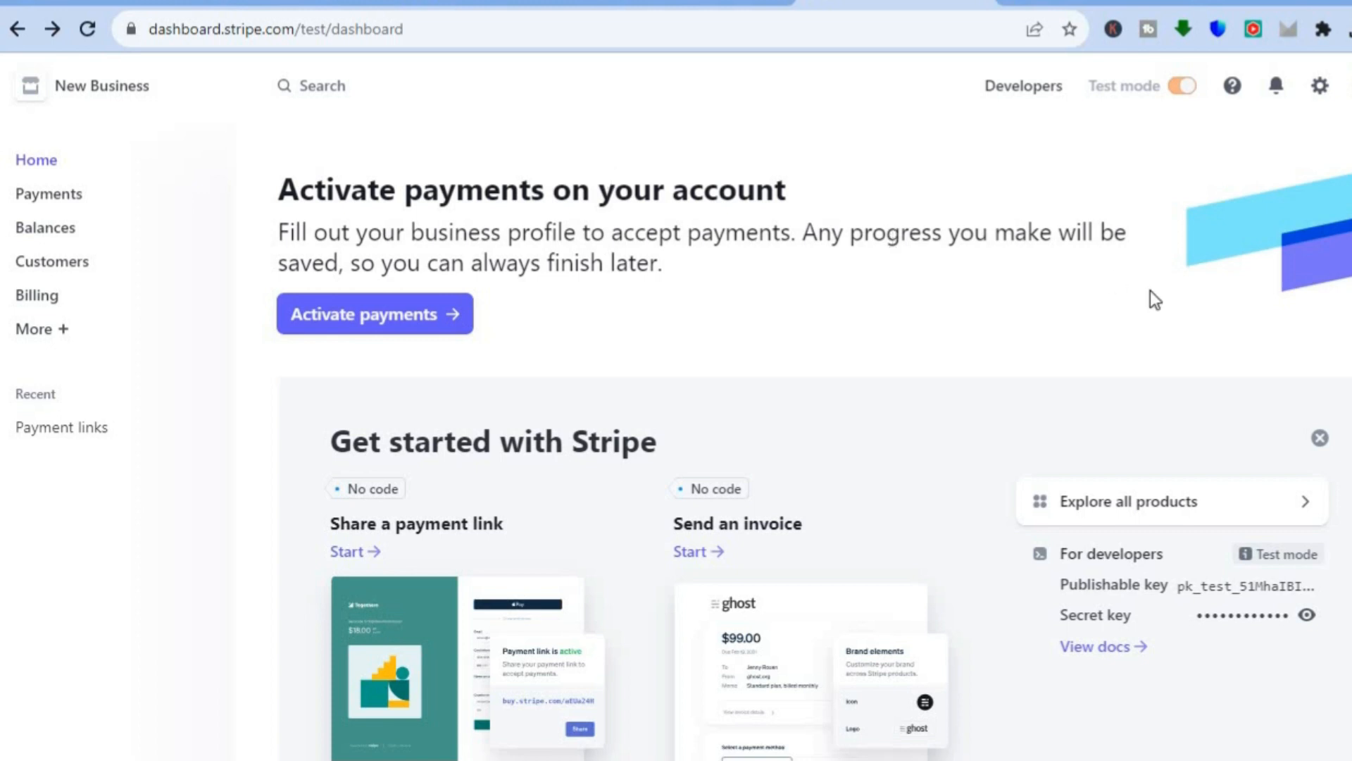
scroll(707, 320, down, 3)
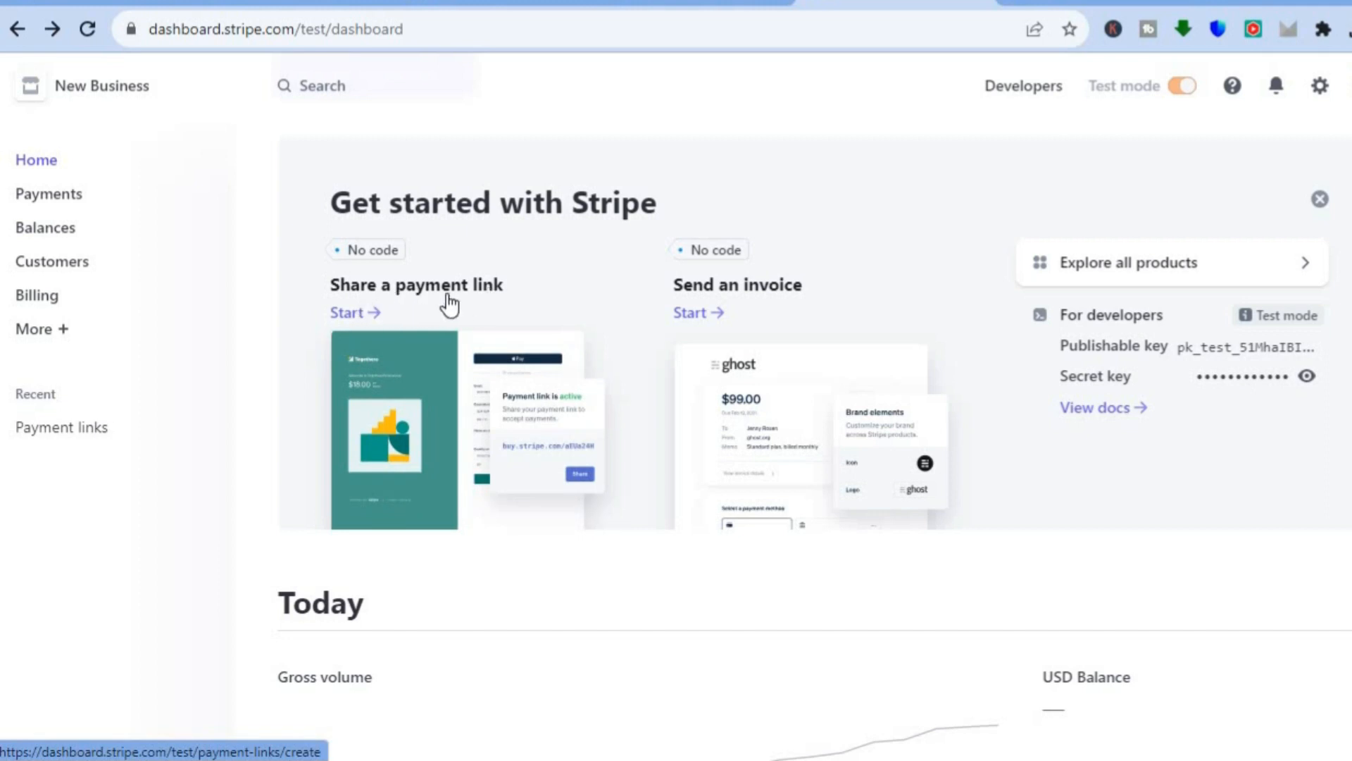
click(366, 313)
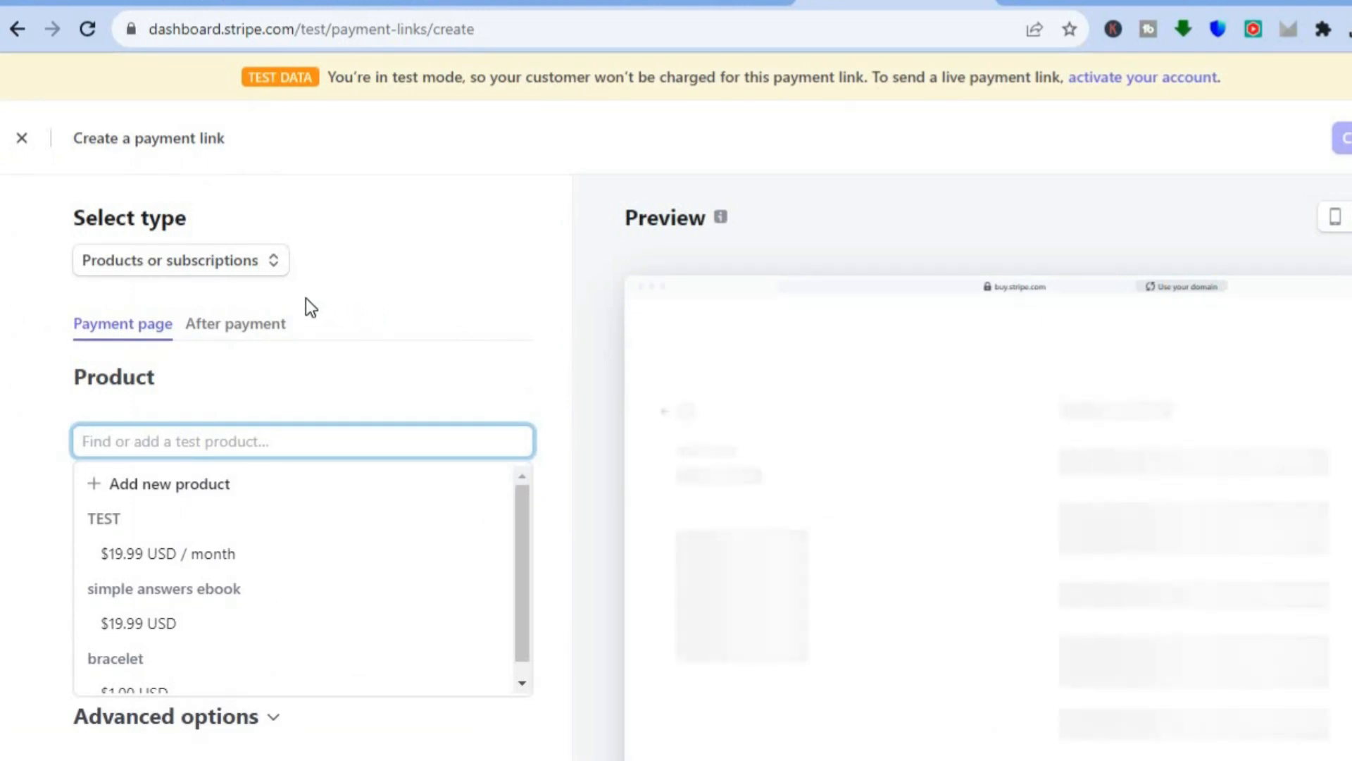
click(196, 269)
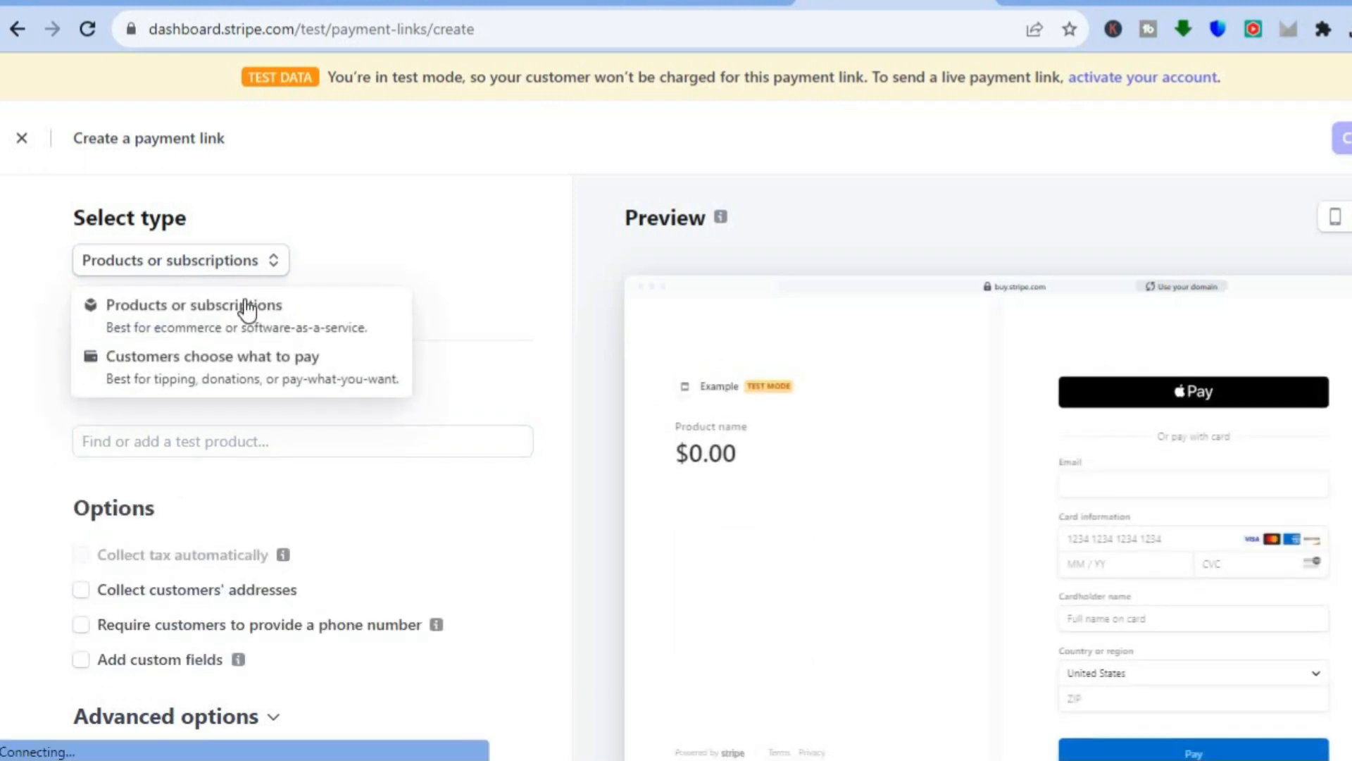
click(187, 314)
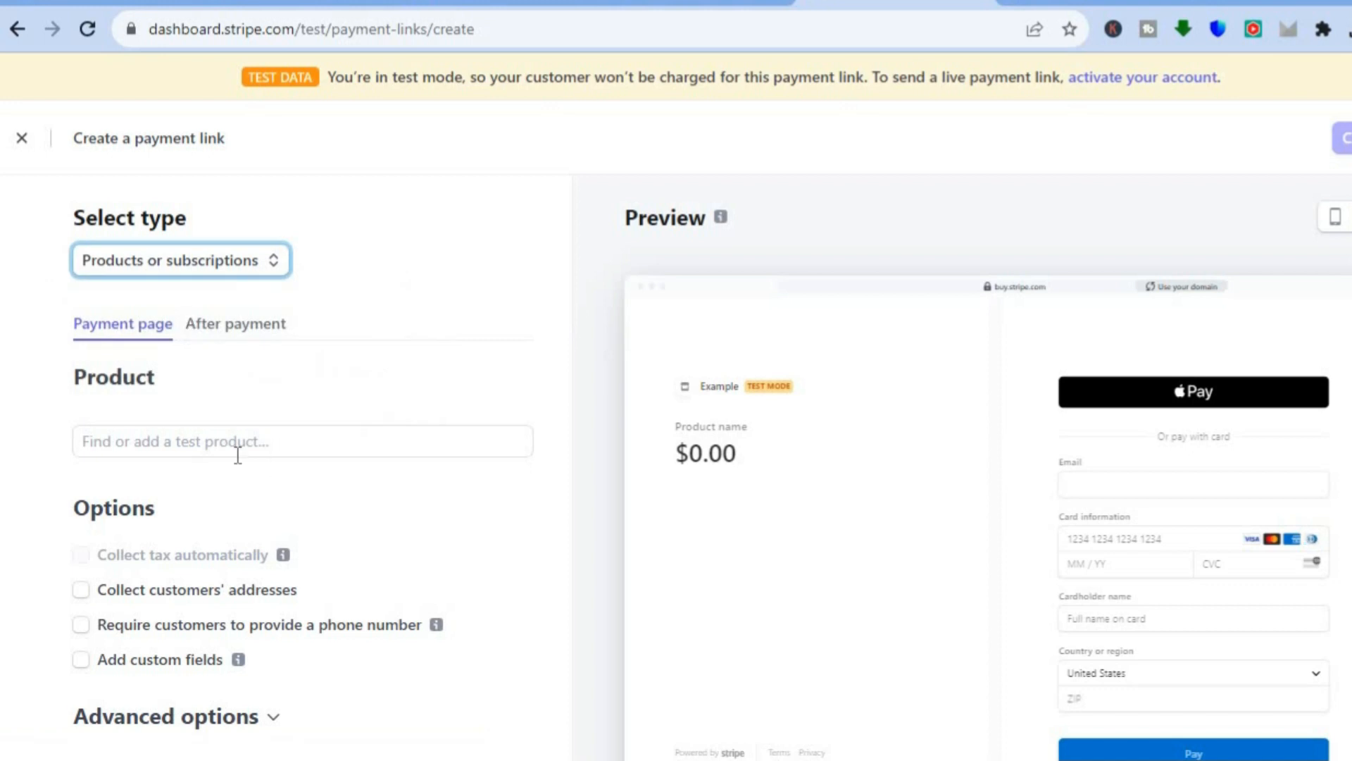
Start a new product named "Test Ebook" for the payment link, using the Cream Black Illustrated Guidebook PNG from Downloads as its image.
click(212, 442)
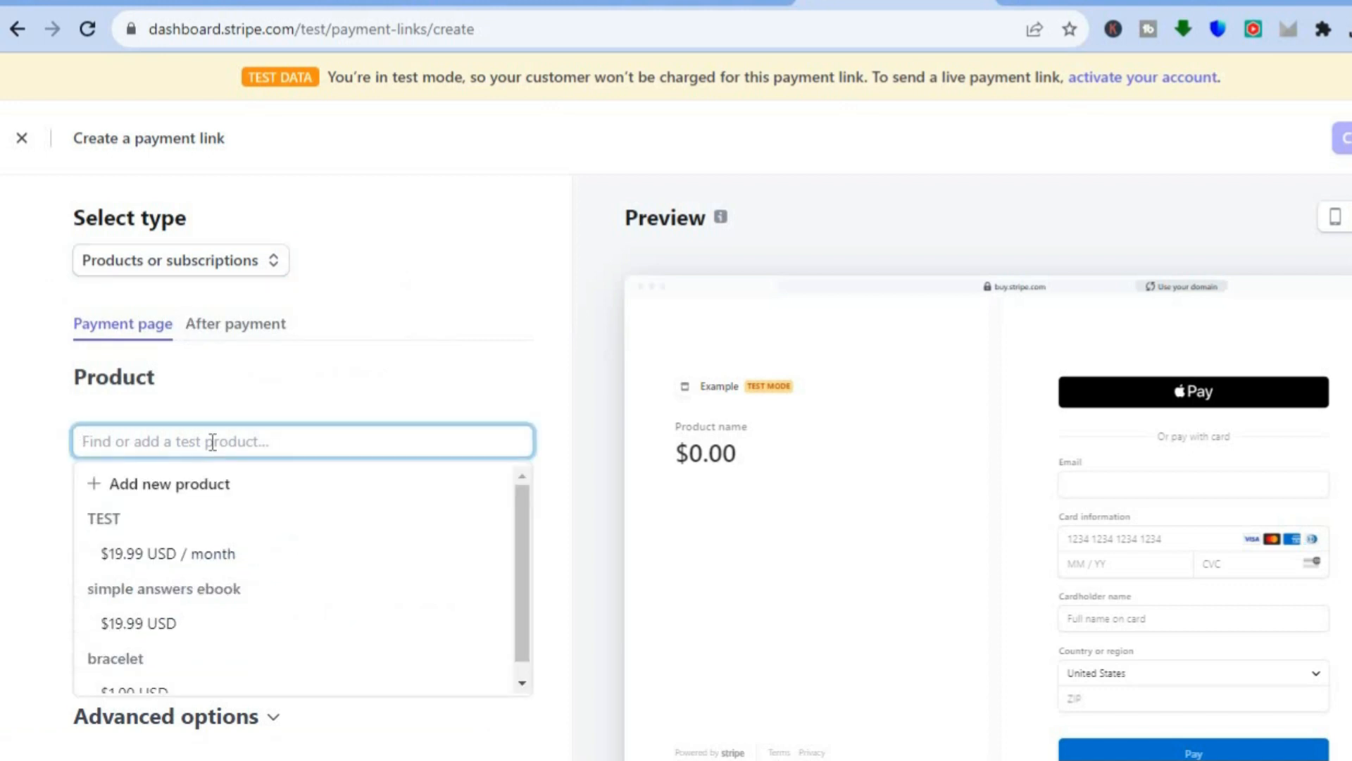
click(205, 486)
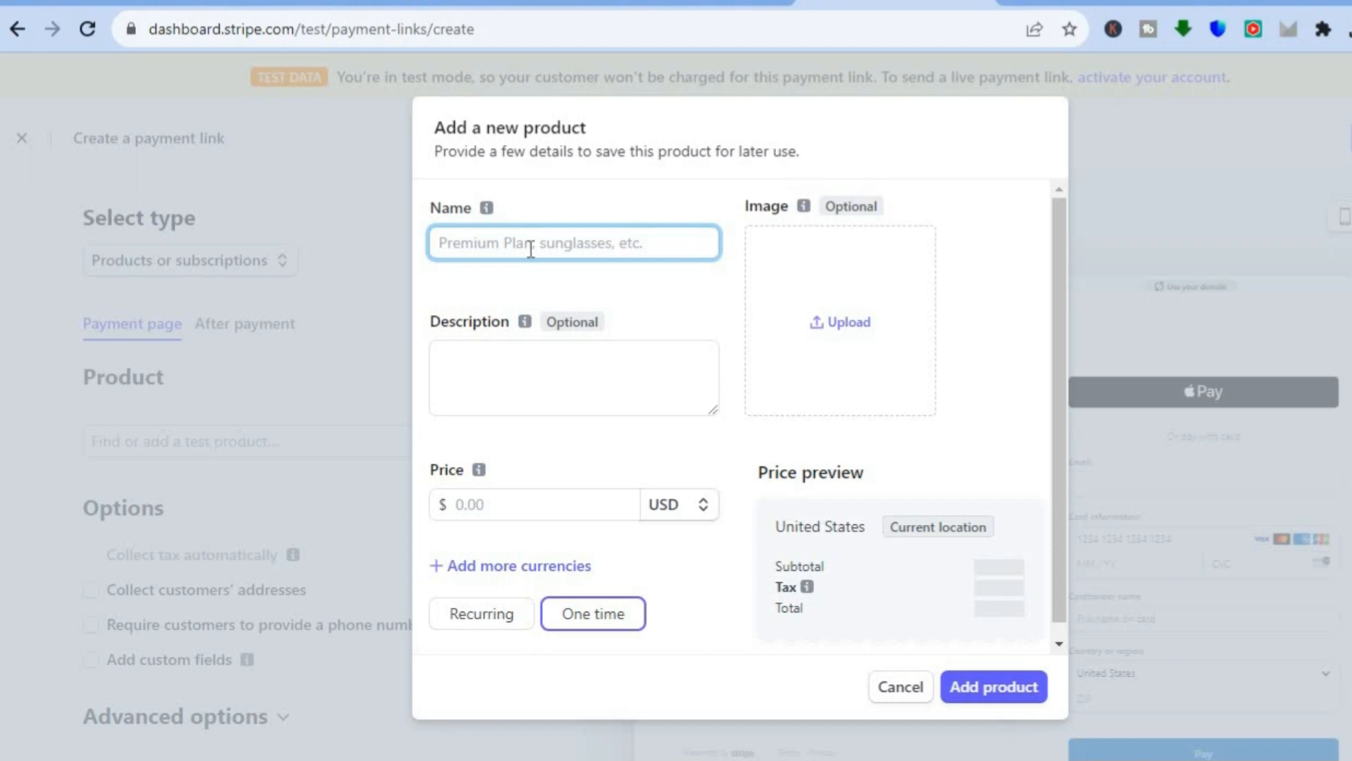
text(Test )
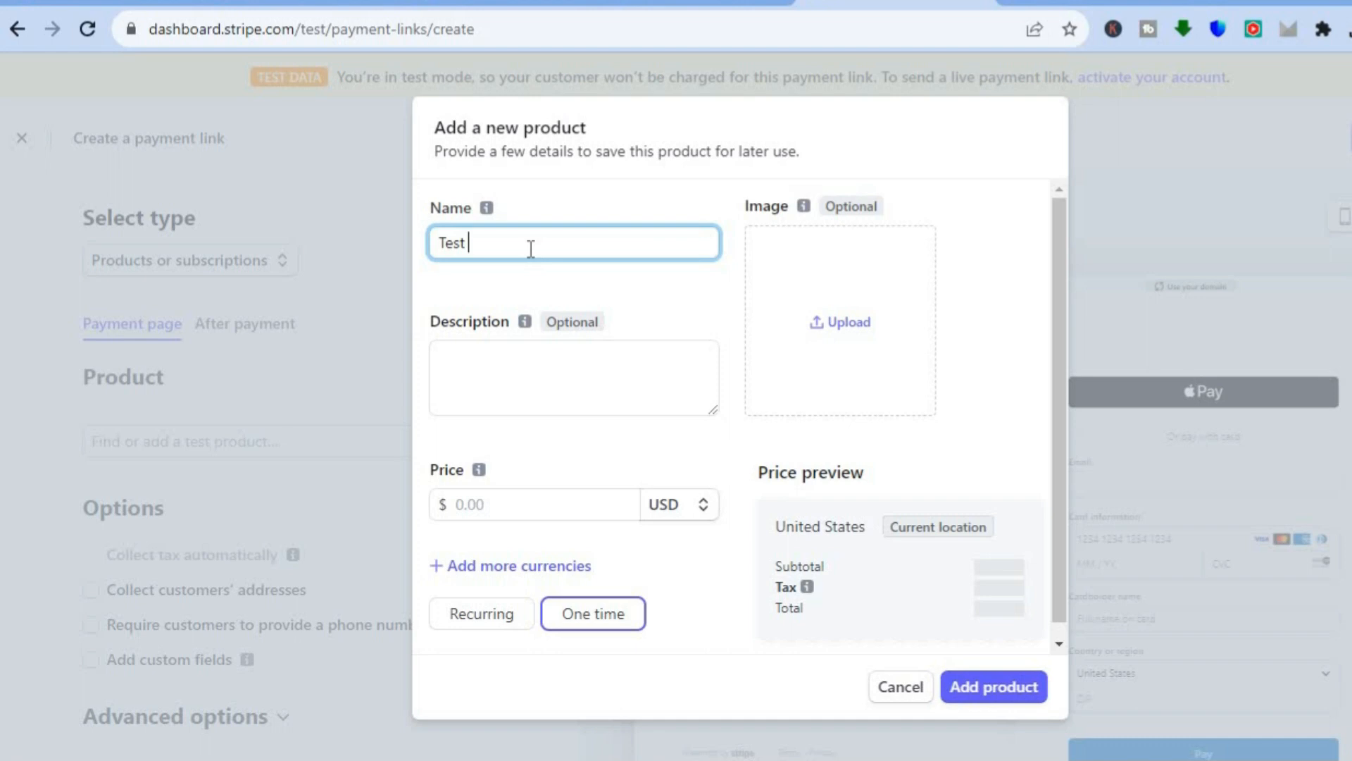
text(Ebook)
click(861, 331)
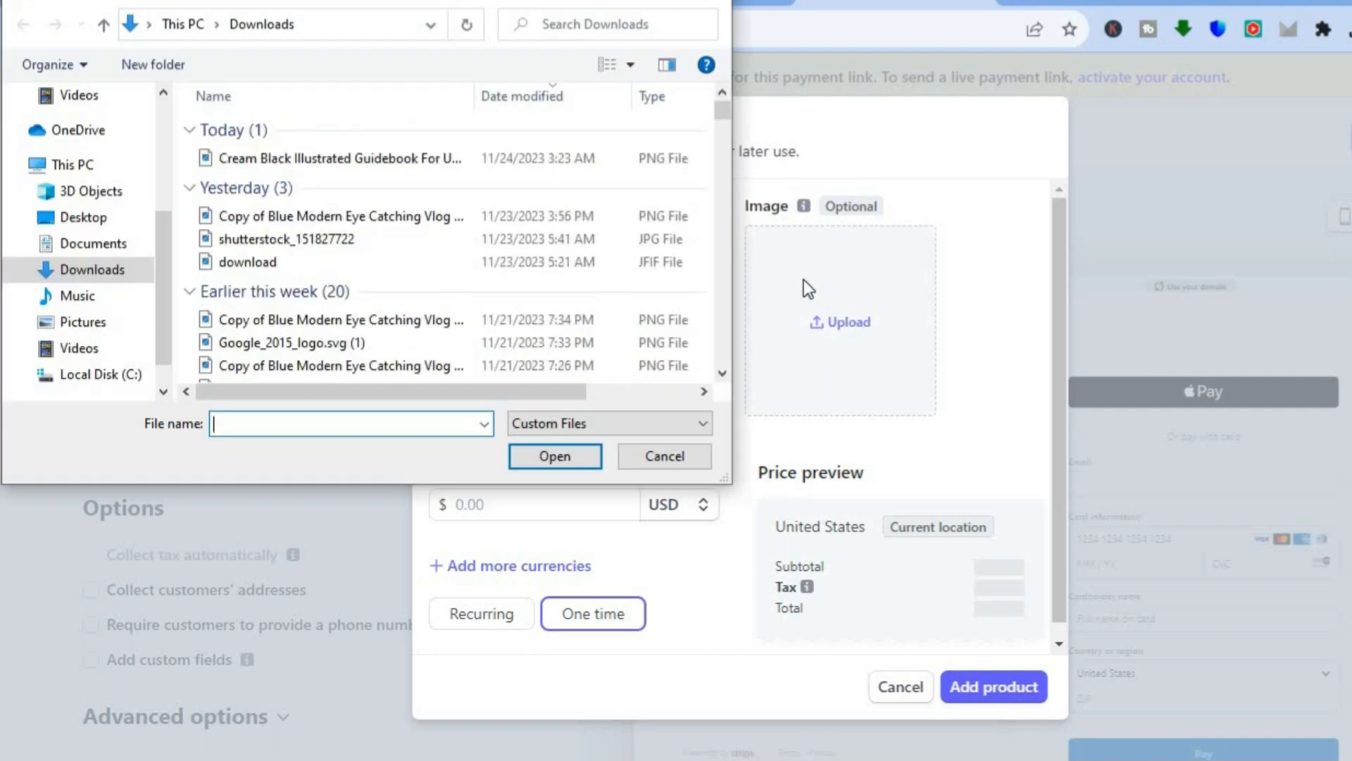
click(408, 157)
click(538, 447)
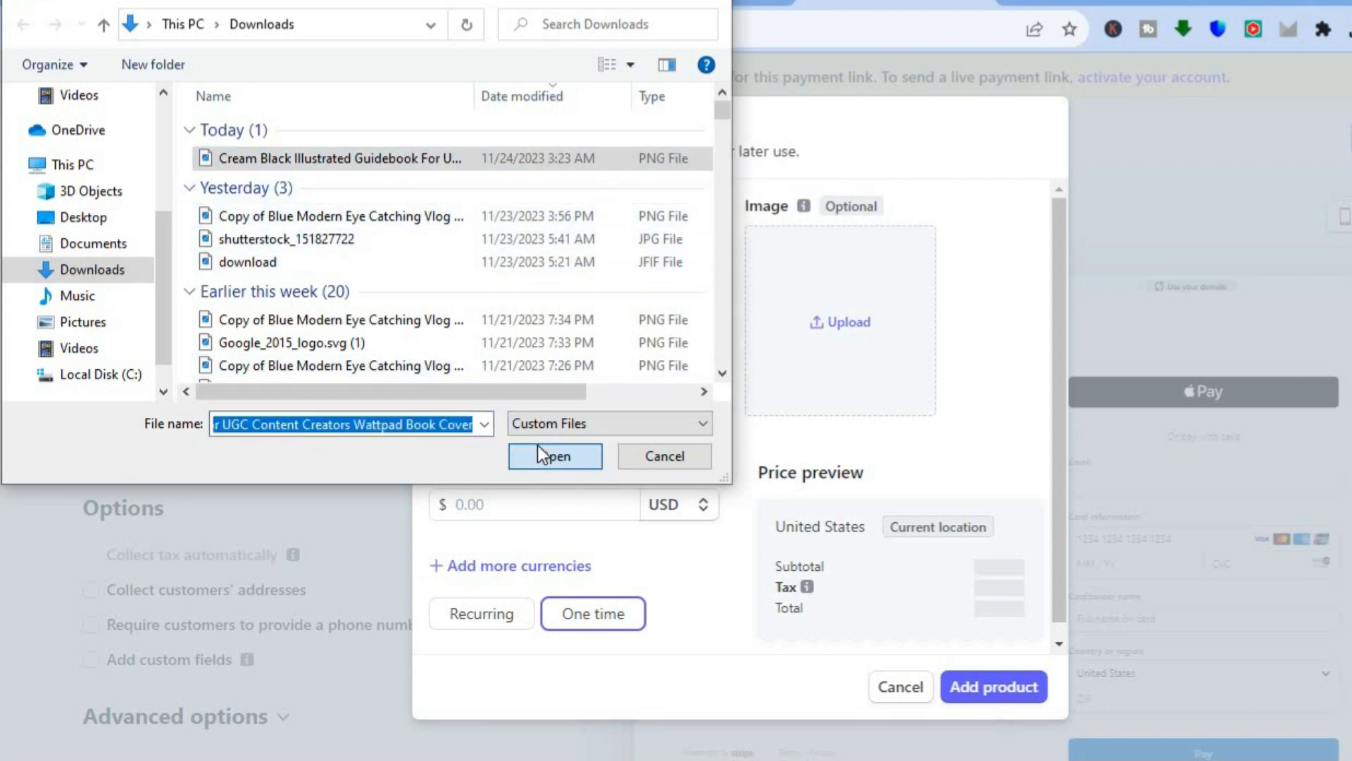
Price the new product at 10 USD and add it to the payment link.
click(549, 503)
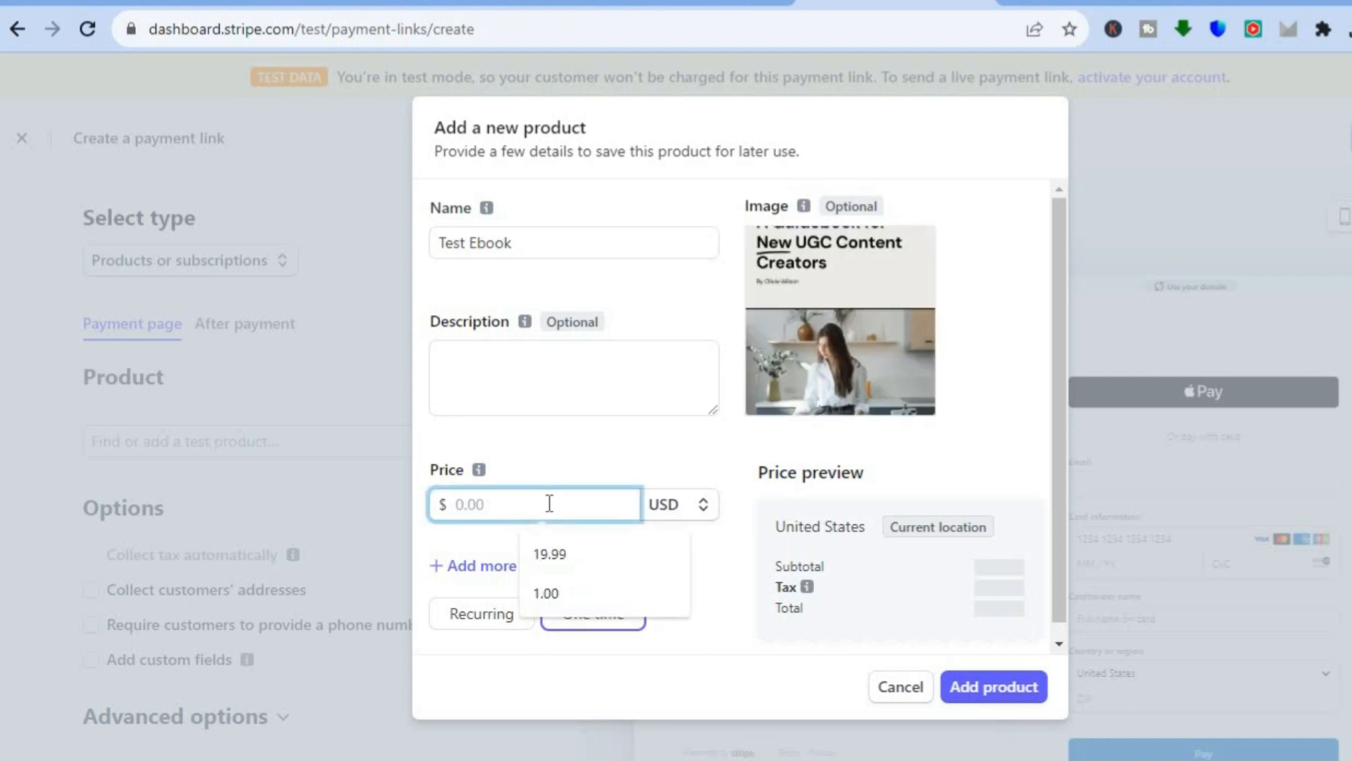
text(10)
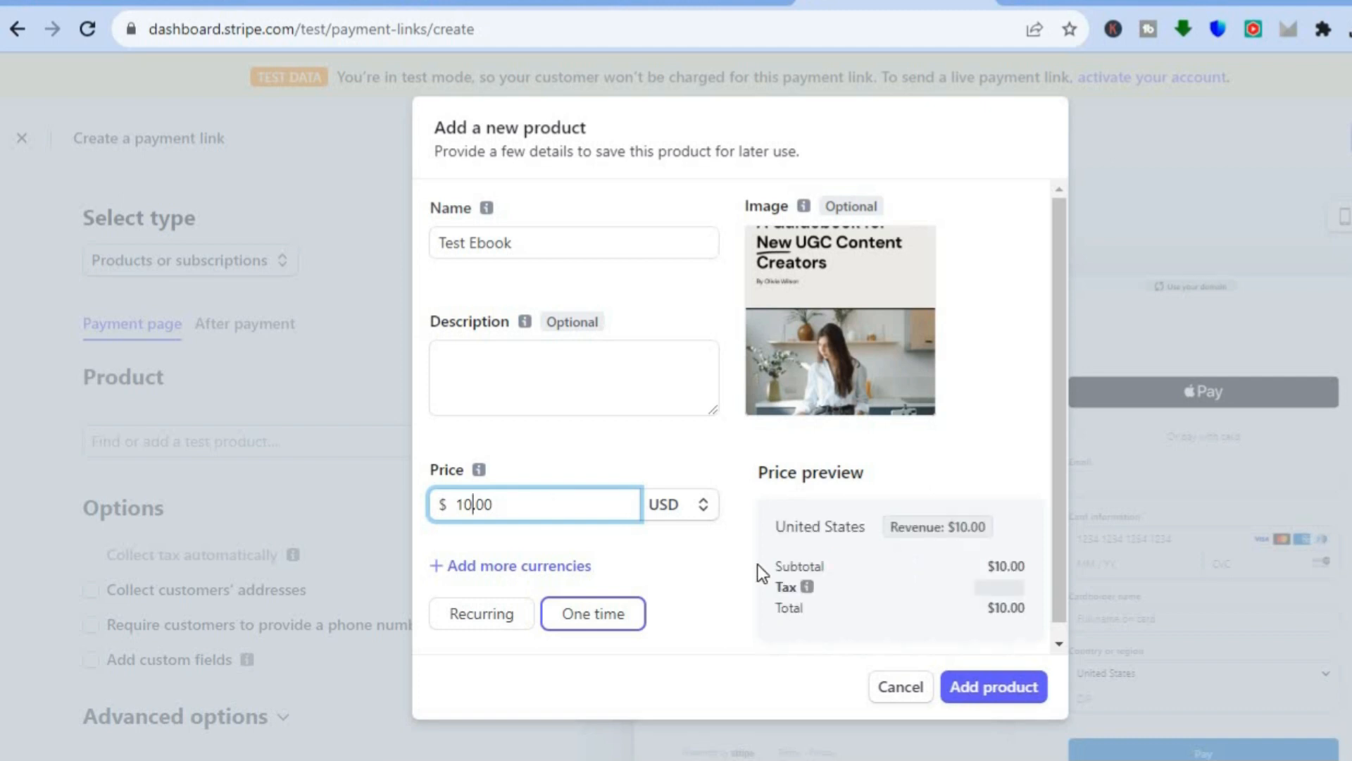
click(681, 516)
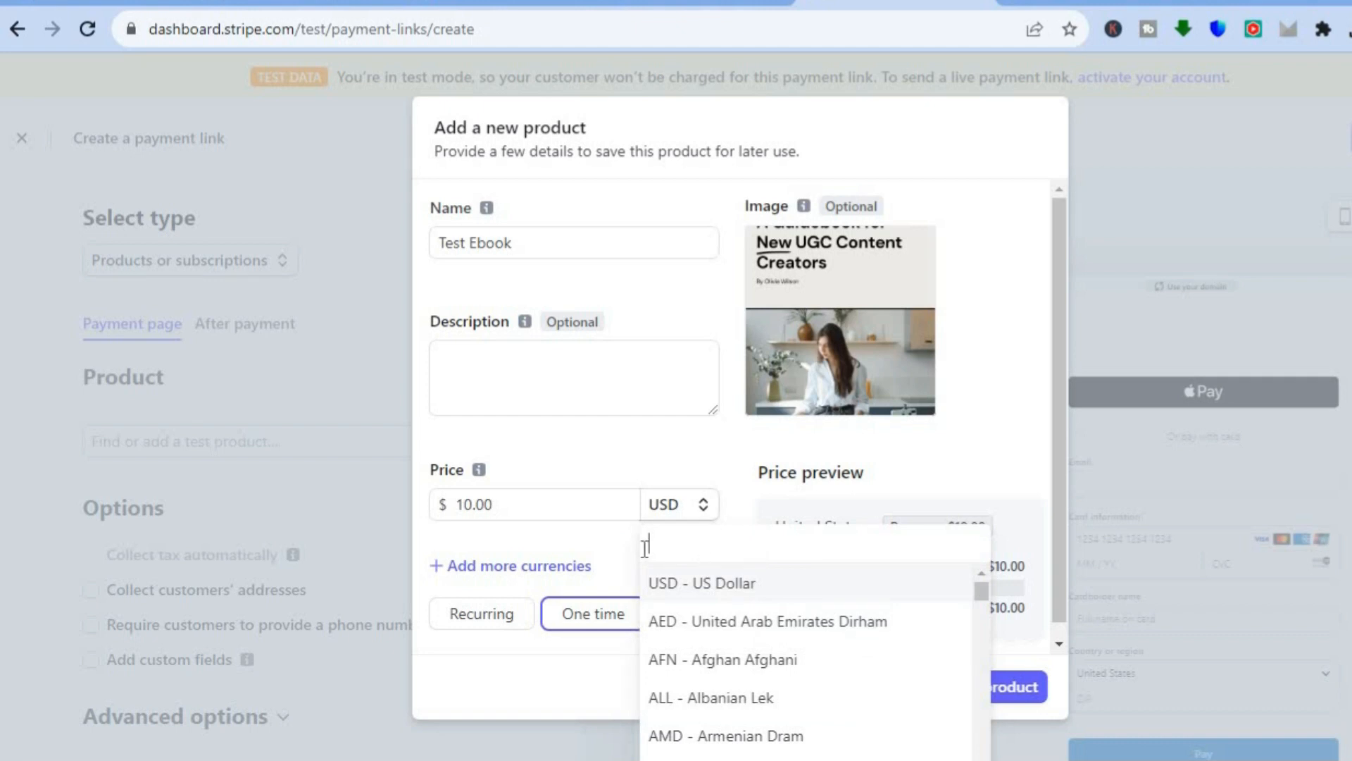
click(574, 537)
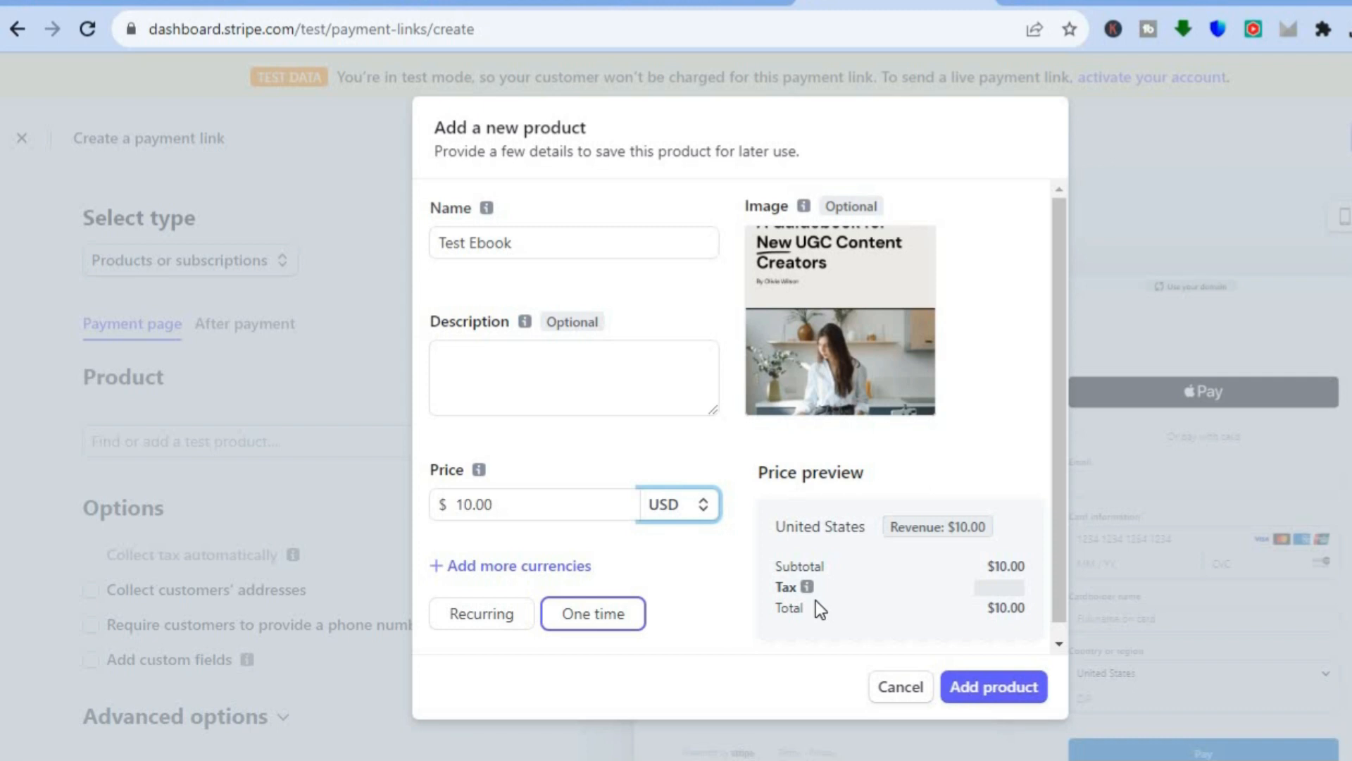
click(1005, 689)
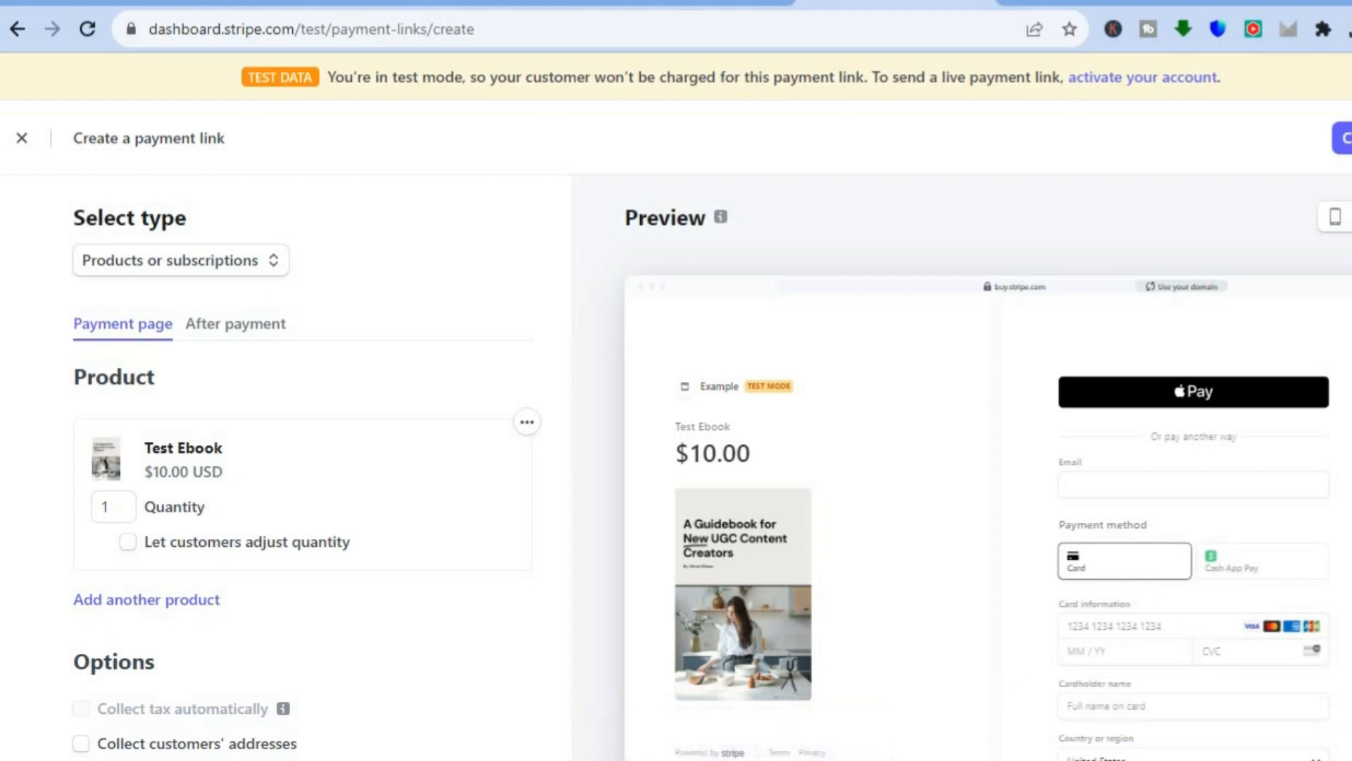
Review the payment page's options, advanced options and call-to-action choices.
scroll(712, 466, down, 3)
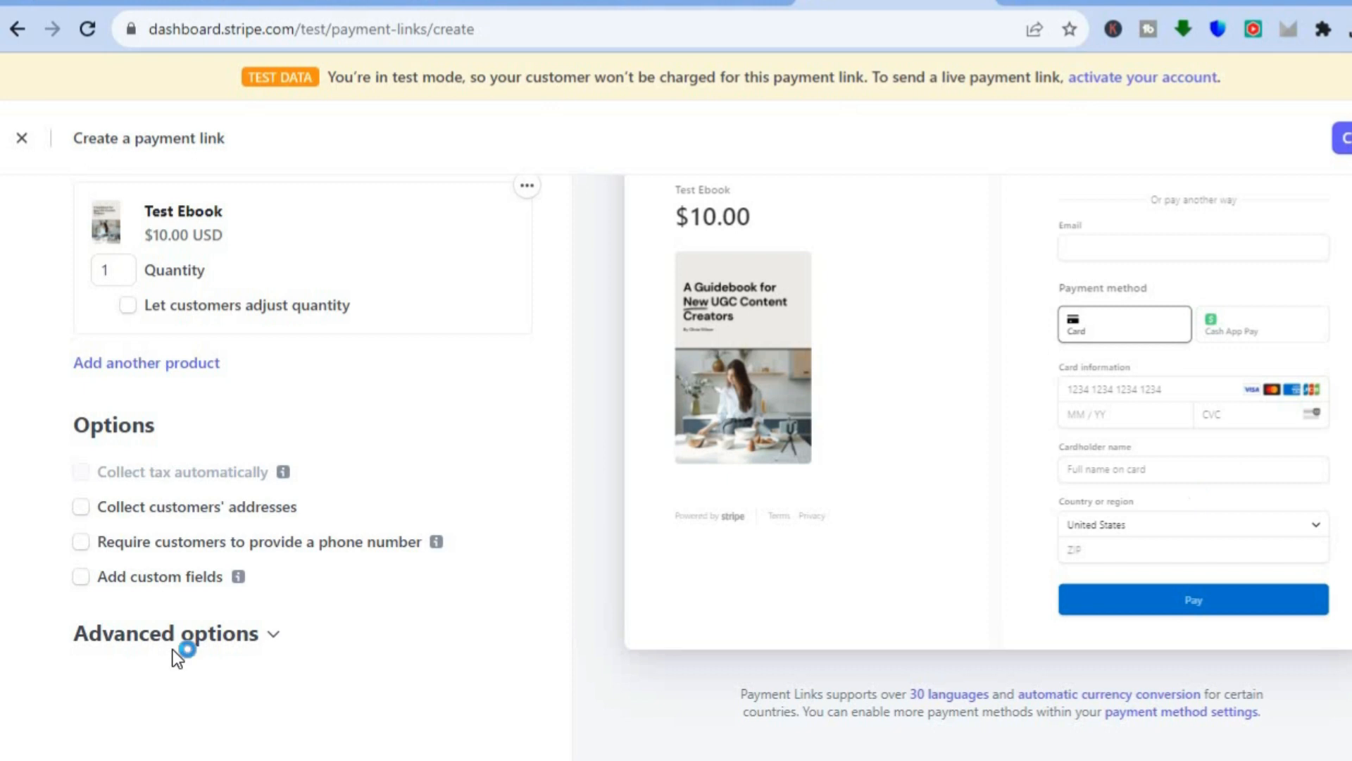
click(240, 646)
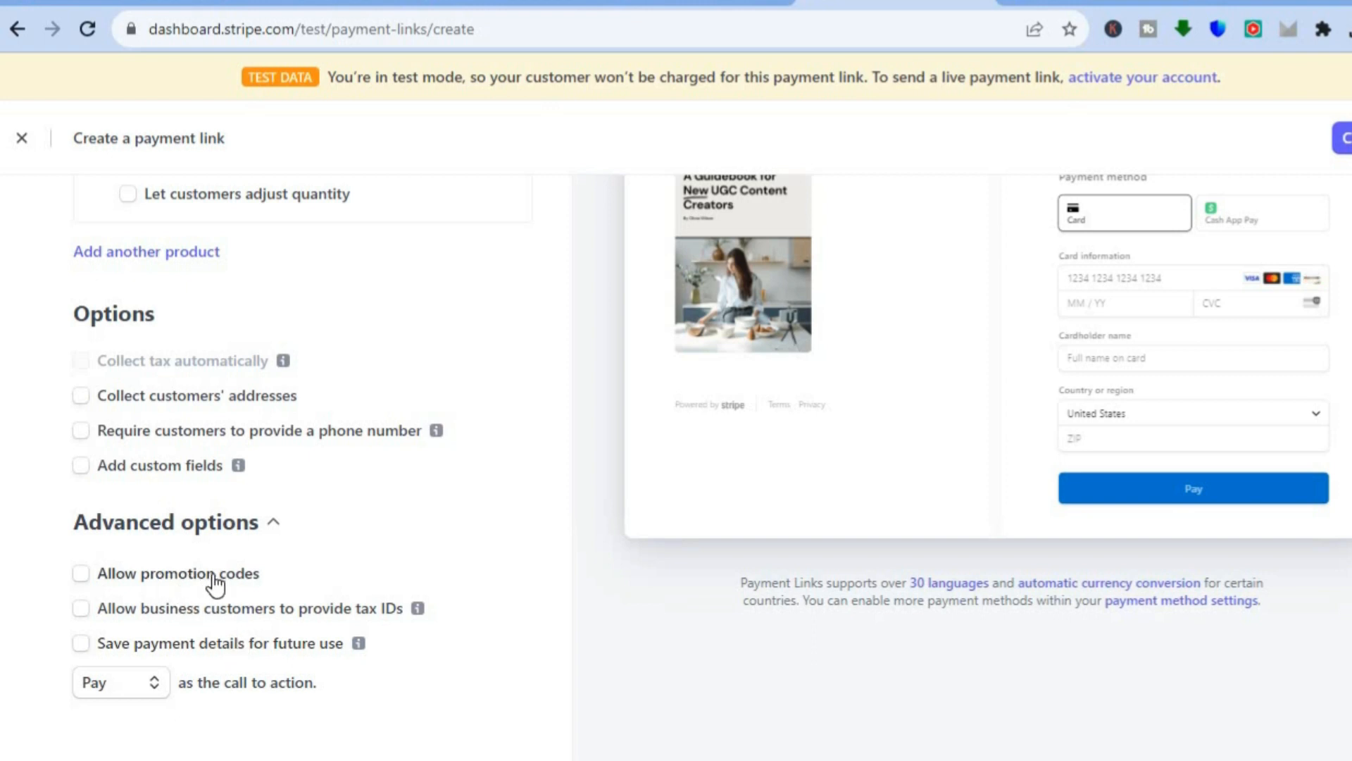
click(121, 685)
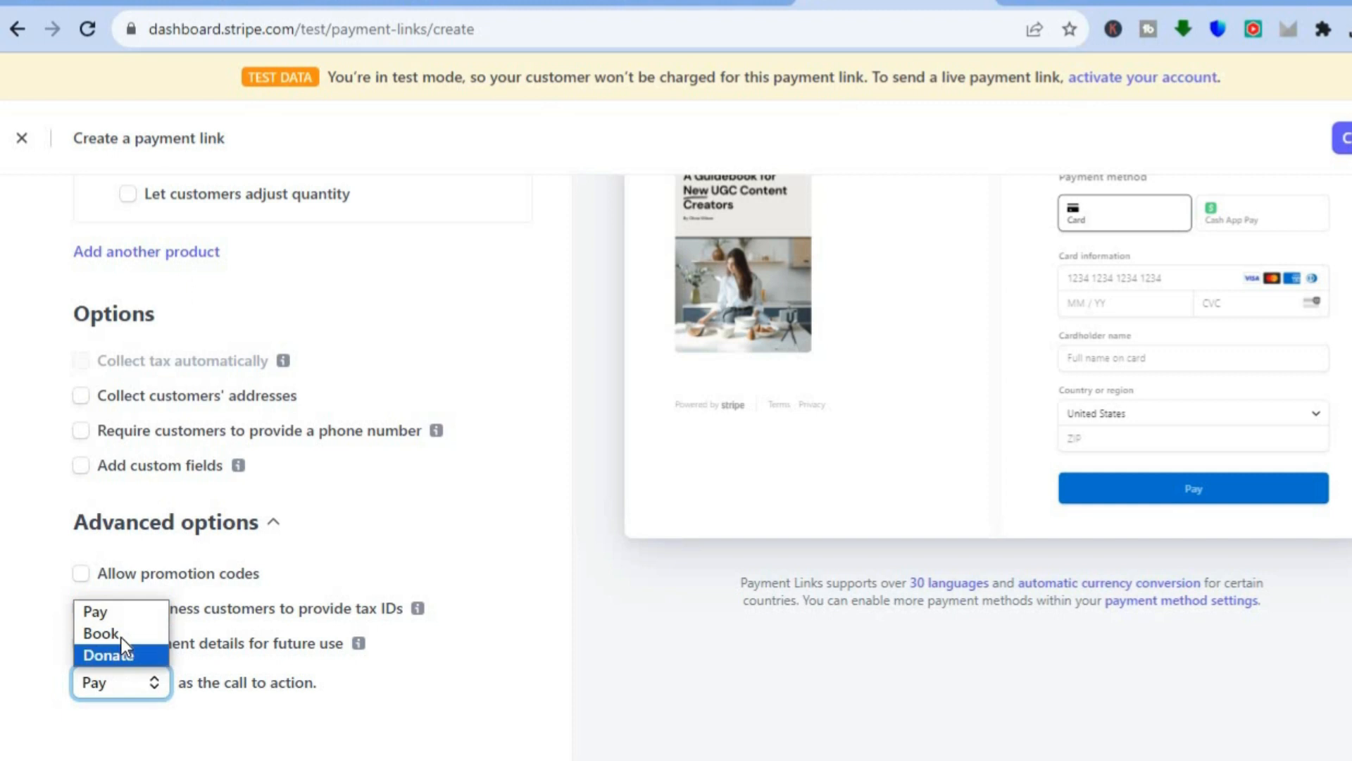
click(135, 686)
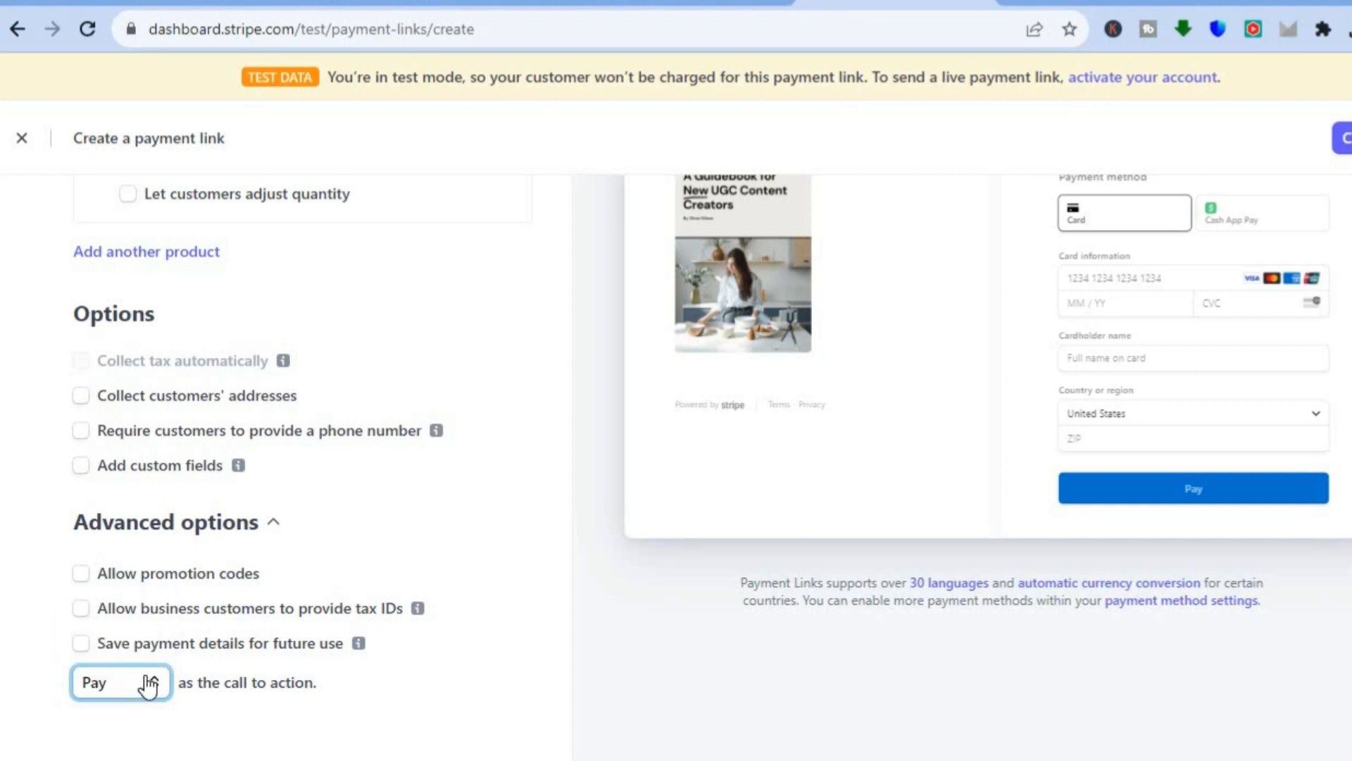
click(493, 644)
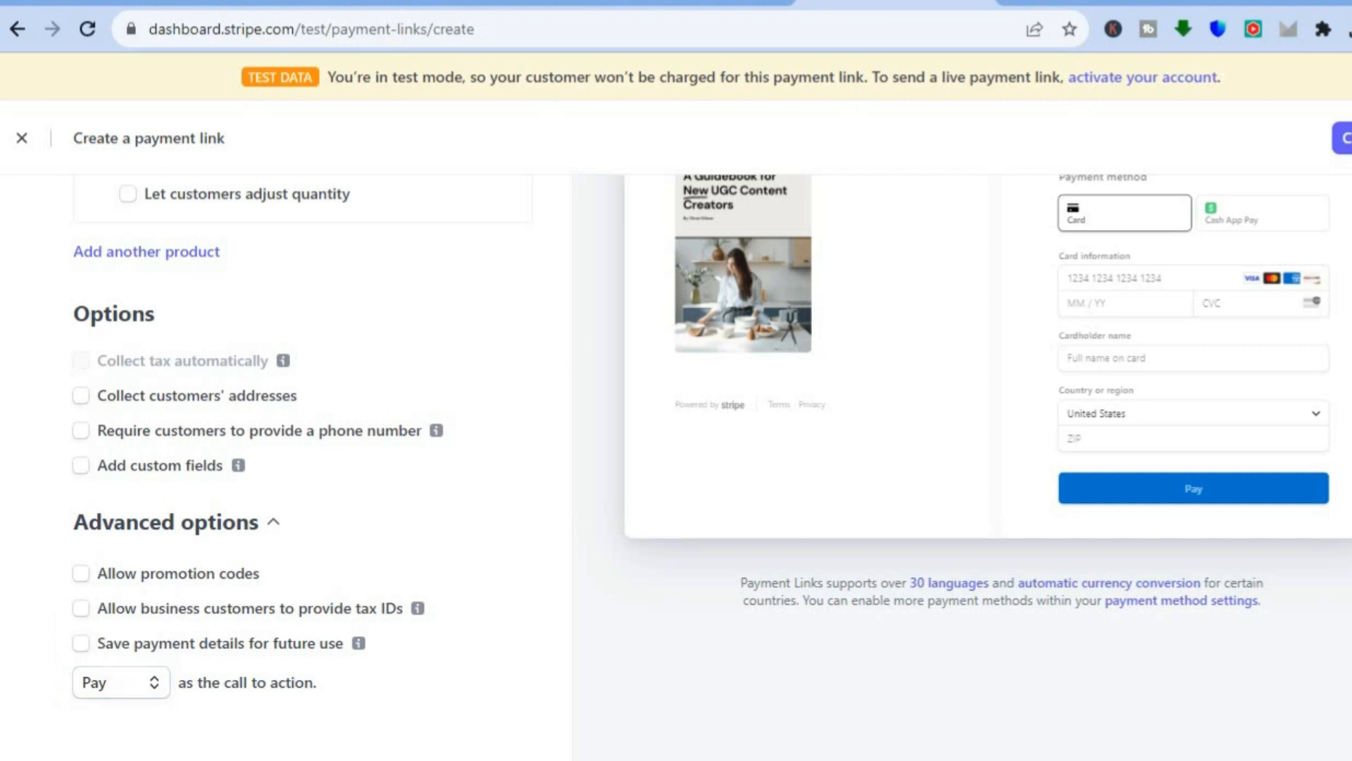
scroll(676, 465, up, 5)
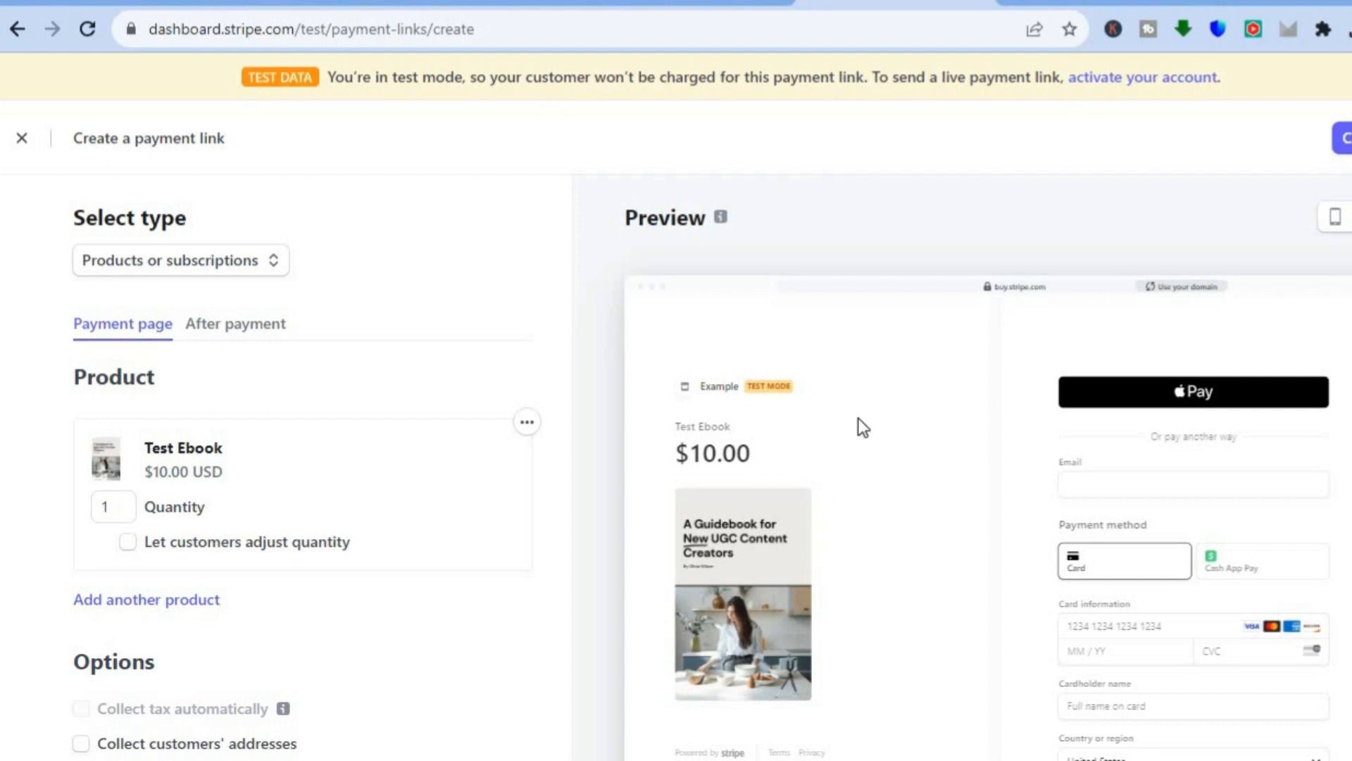
Enable creation of a post-payment invoice PDF in the after-payment settings and check the invoice preview.
click(248, 331)
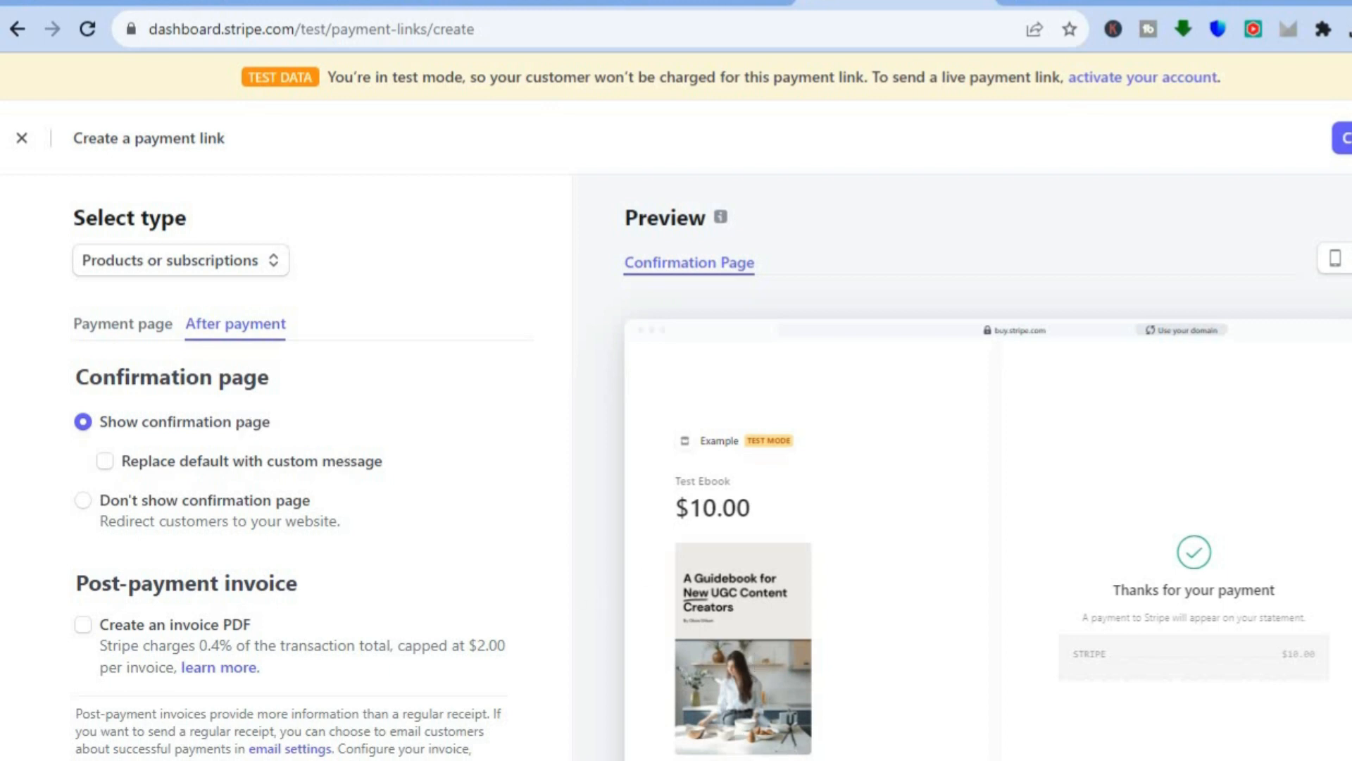
scroll(445, 479, down, 3)
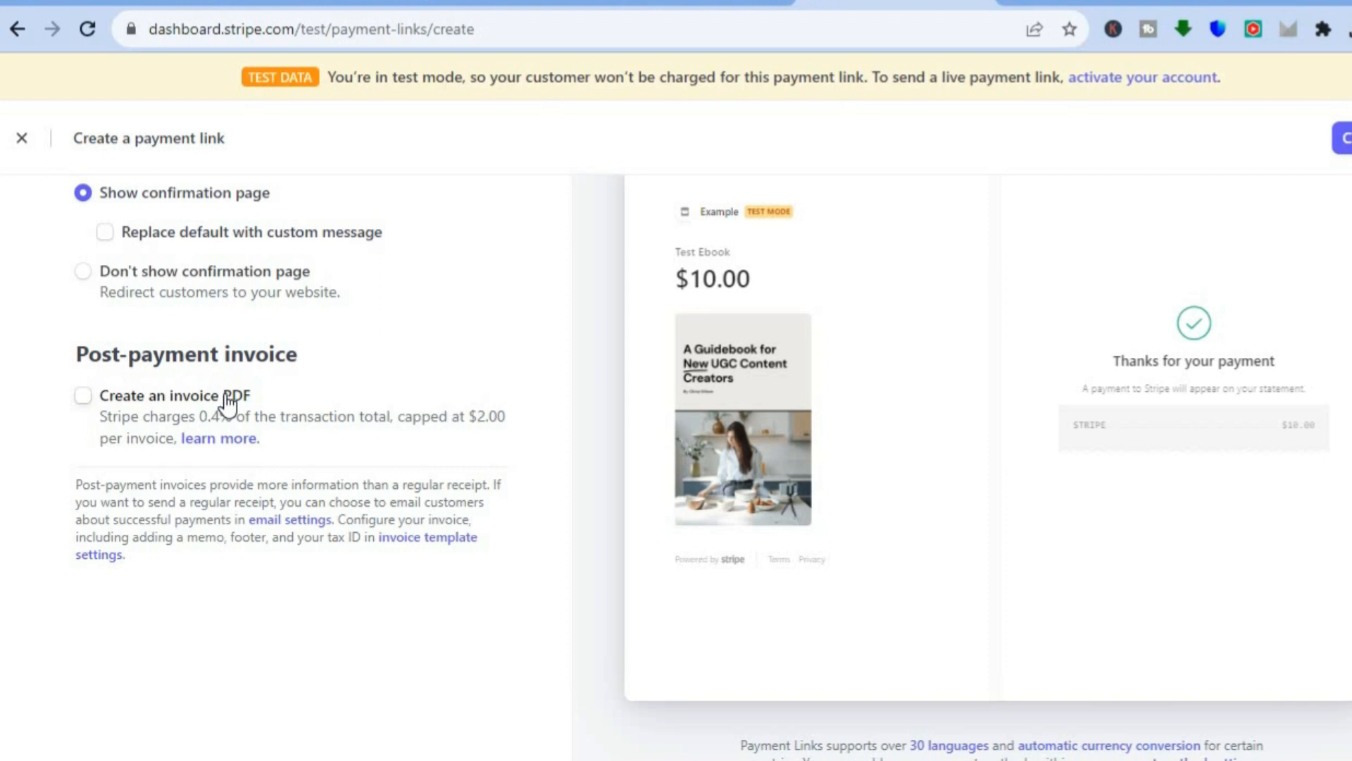
click(88, 394)
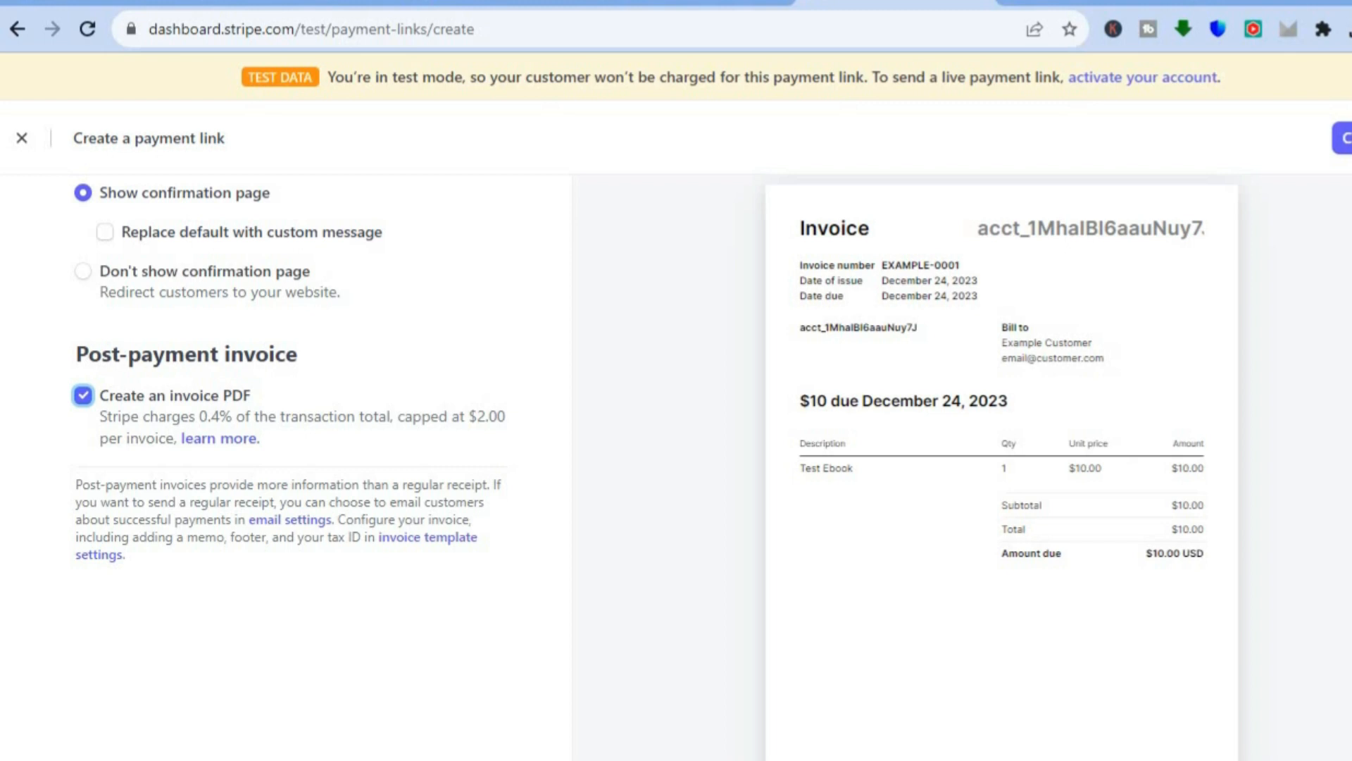
scroll(1000, 465, up, 3)
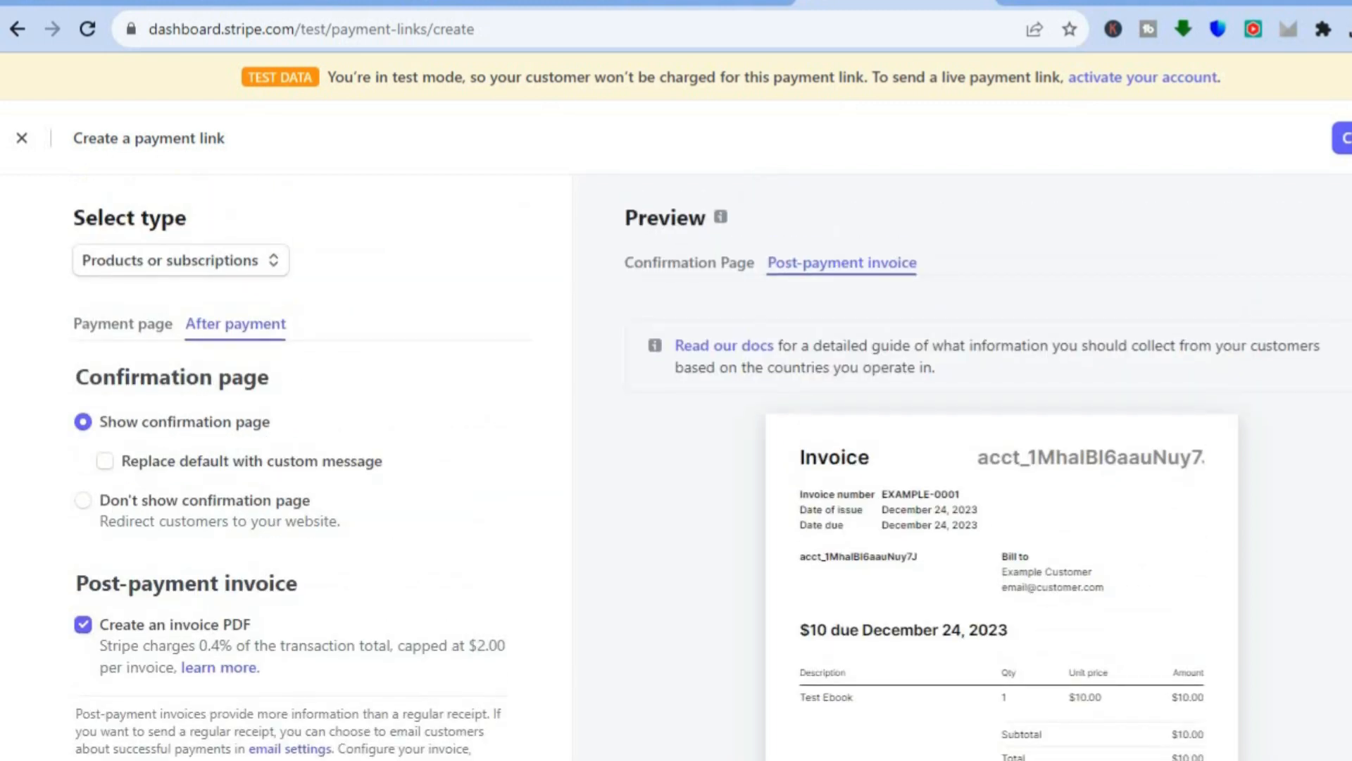
scroll(999, 465, down, 5)
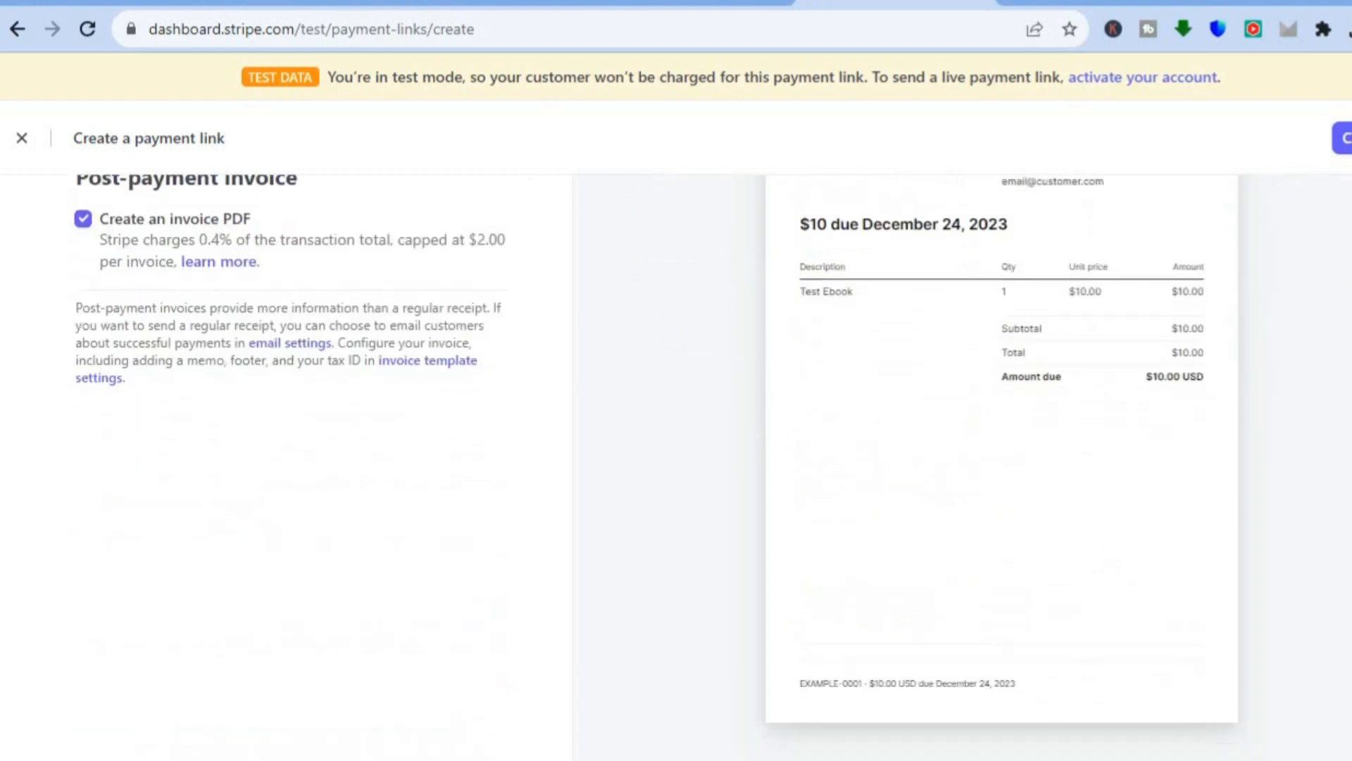
scroll(999, 465, up, 5)
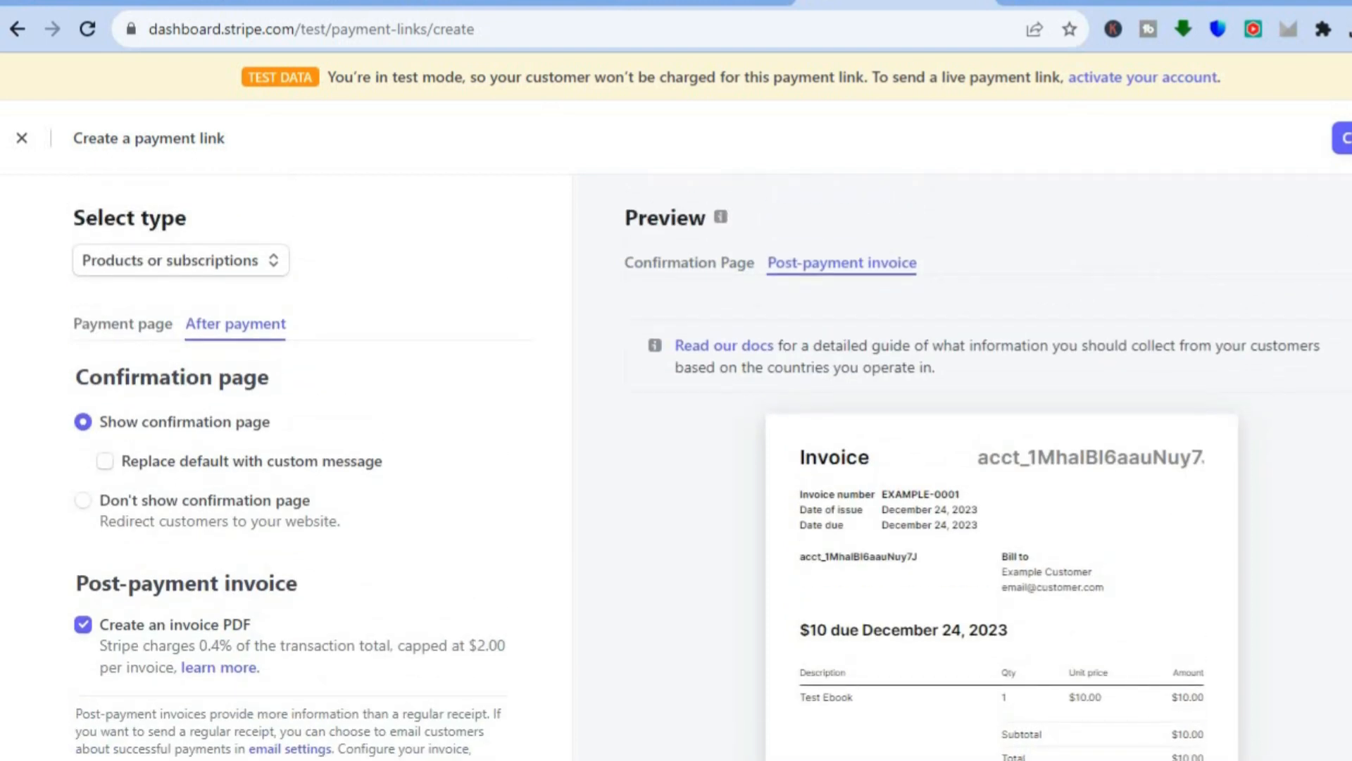
Create the payment link and review its payment methods and details.
click(1344, 138)
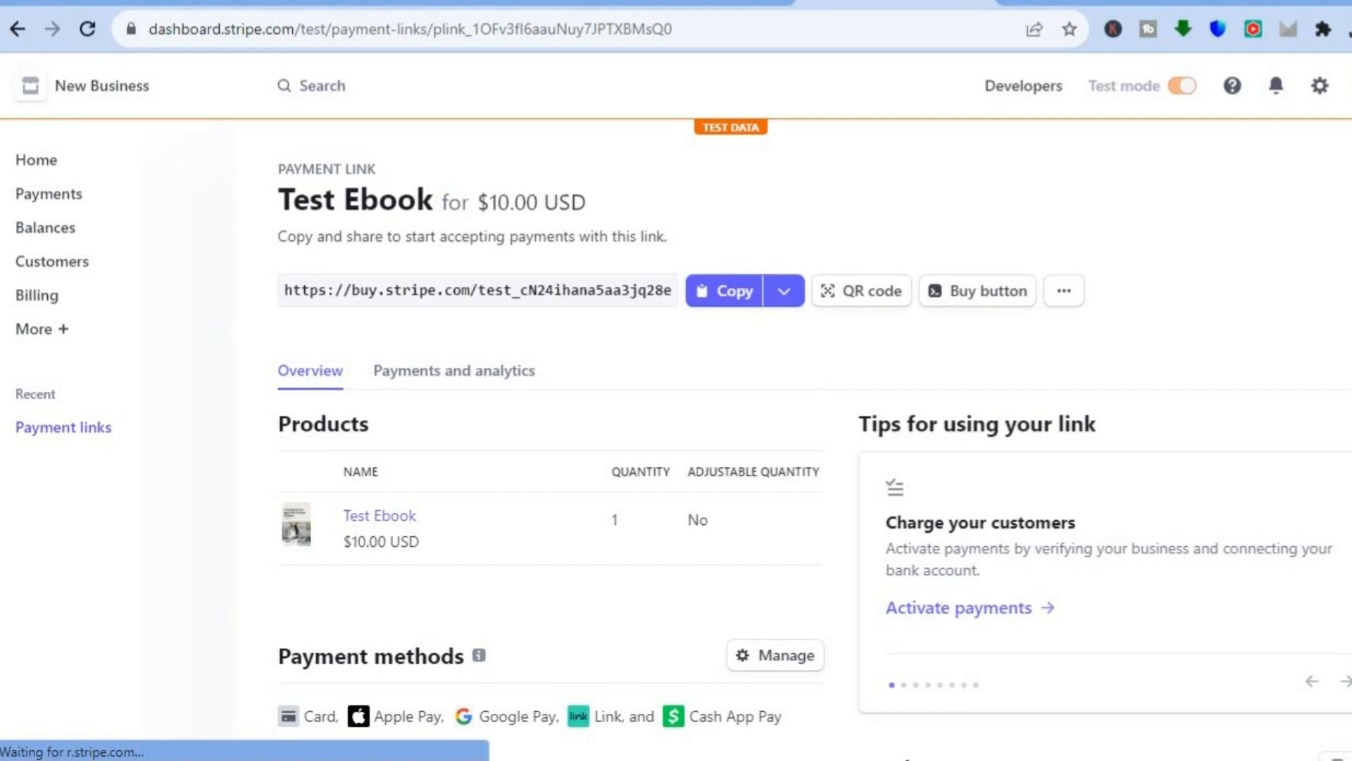
scroll(671, 542, down, 2)
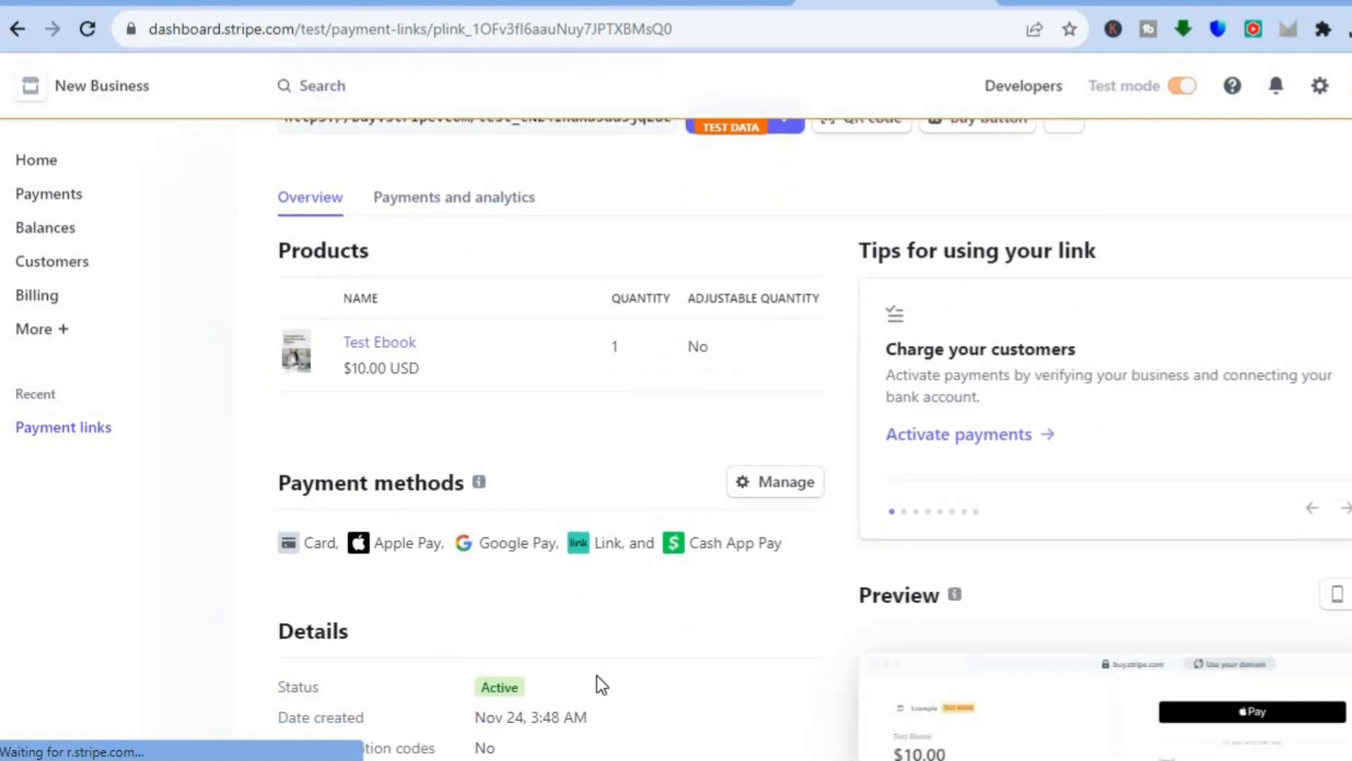
scroll(549, 436, down, 3)
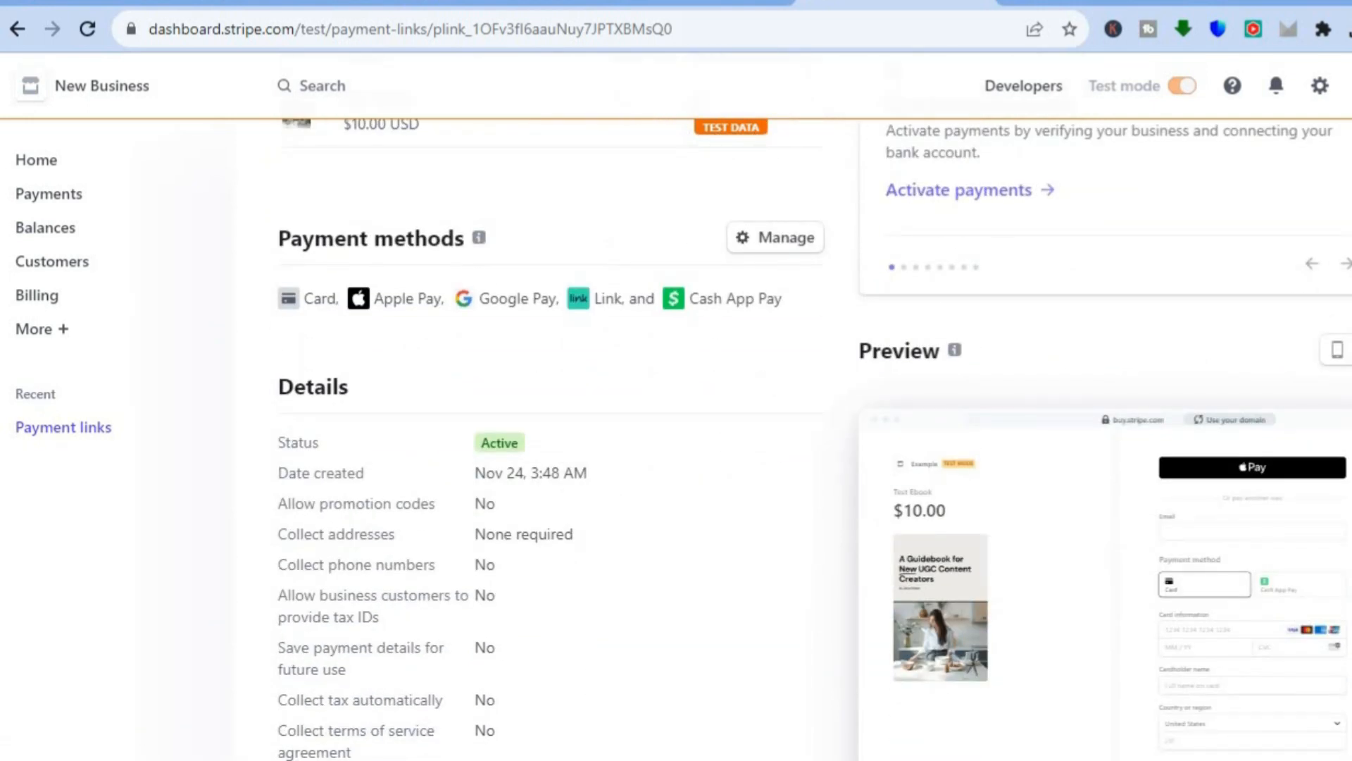
Open the buy button setup for the Test Ebook payment link.
scroll(601, 543, up, 3)
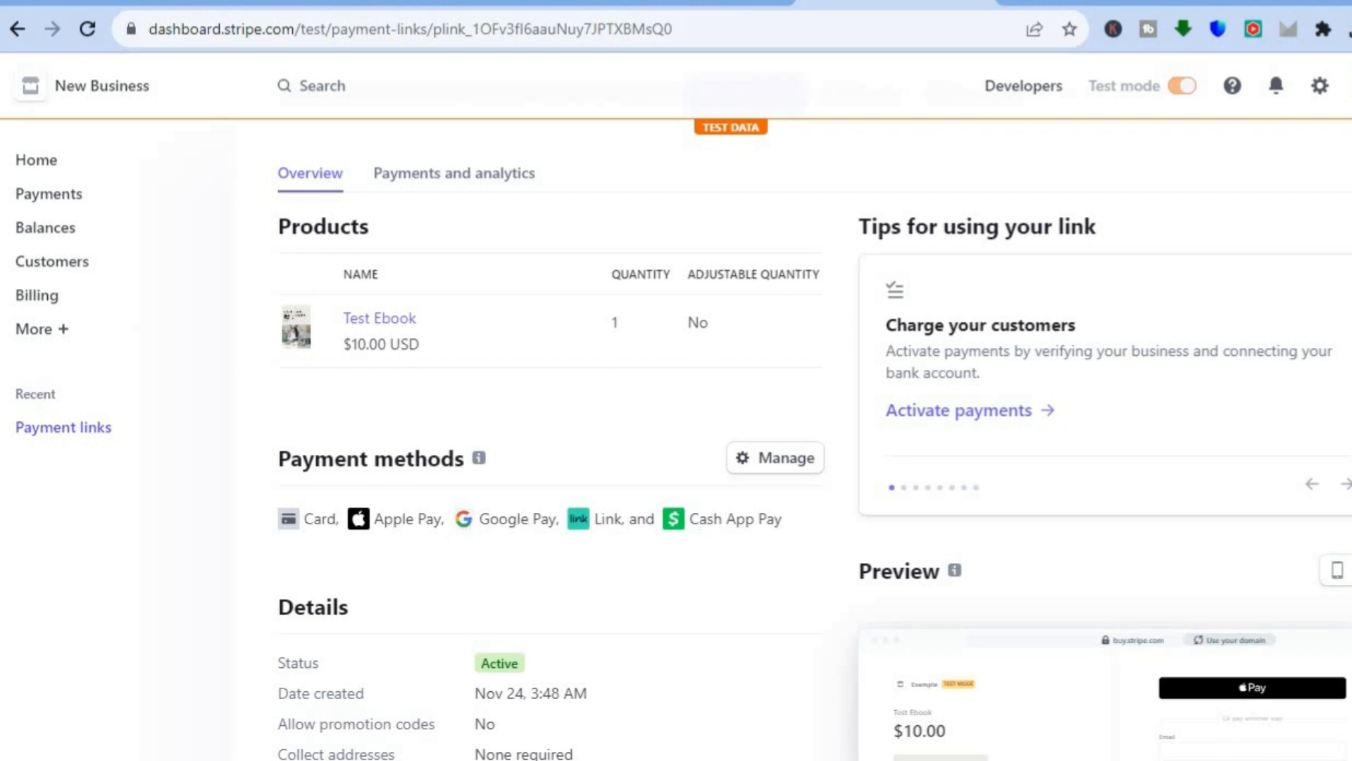
scroll(814, 444, up, 3)
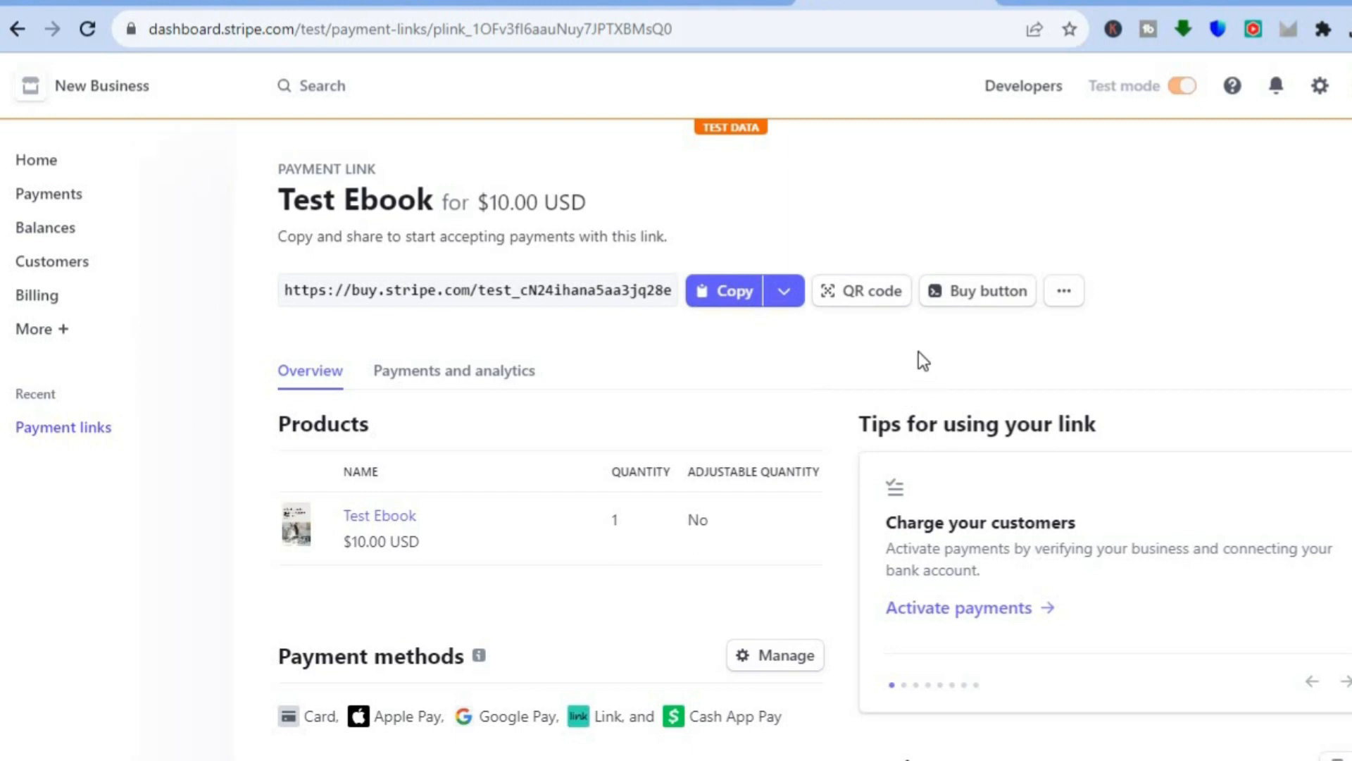
click(966, 293)
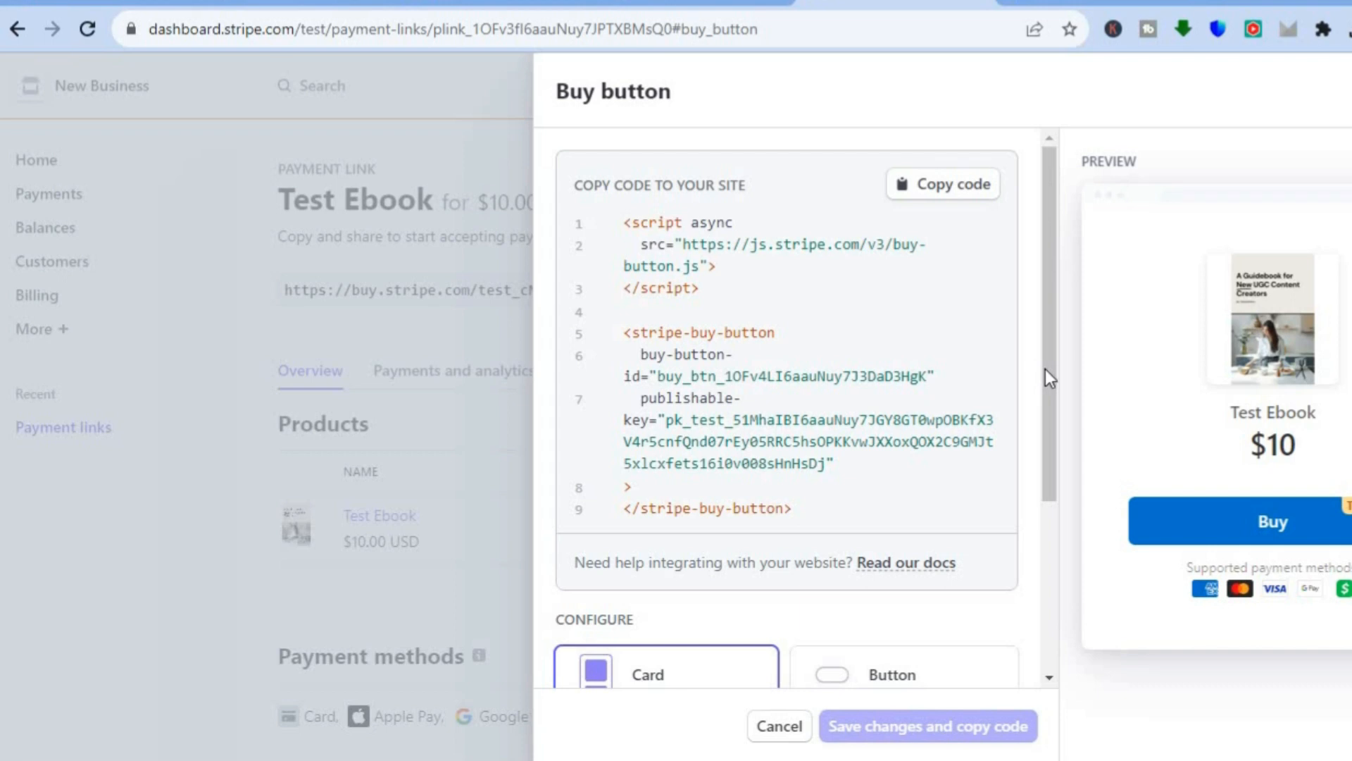
Compare the buy button's Button layout with the Card layout, leave Card selected, and review the remaining options and embed code.
scroll(1049, 535, down, 4)
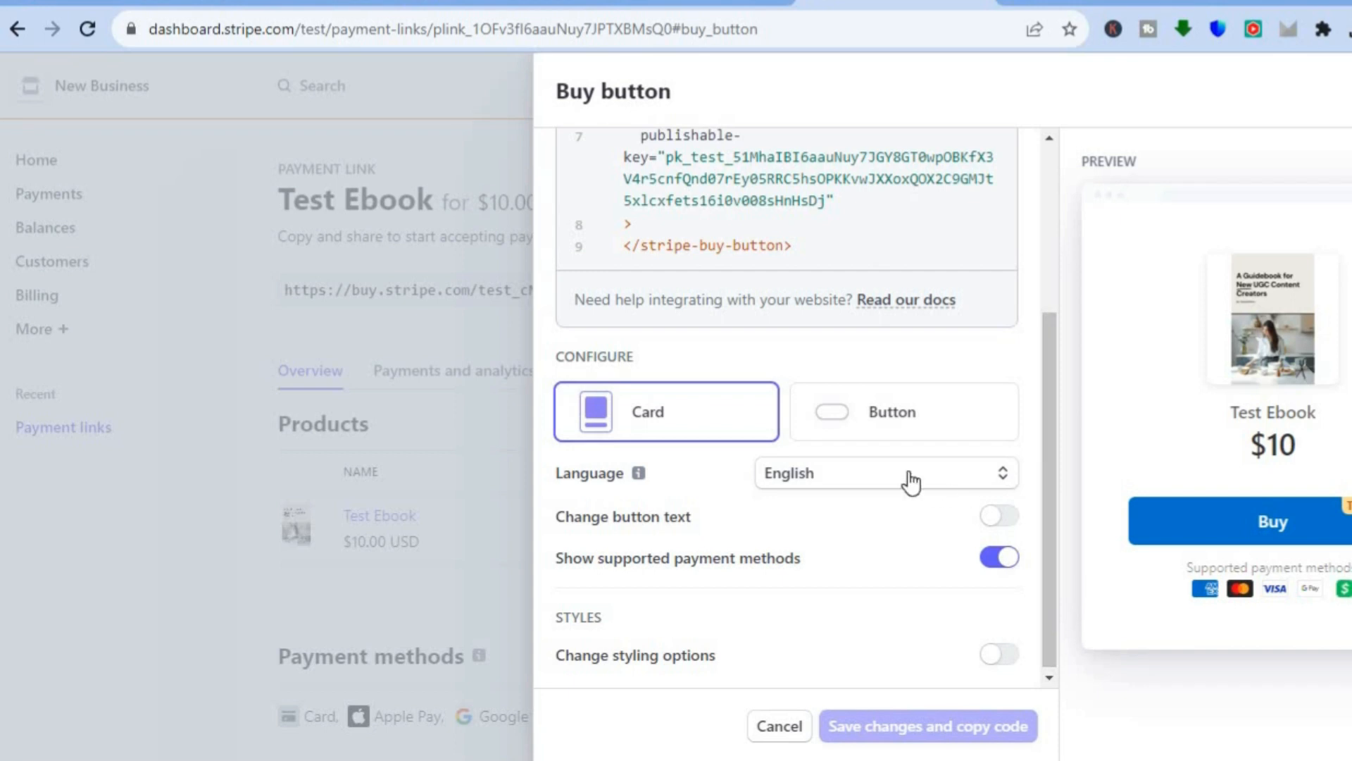
click(873, 400)
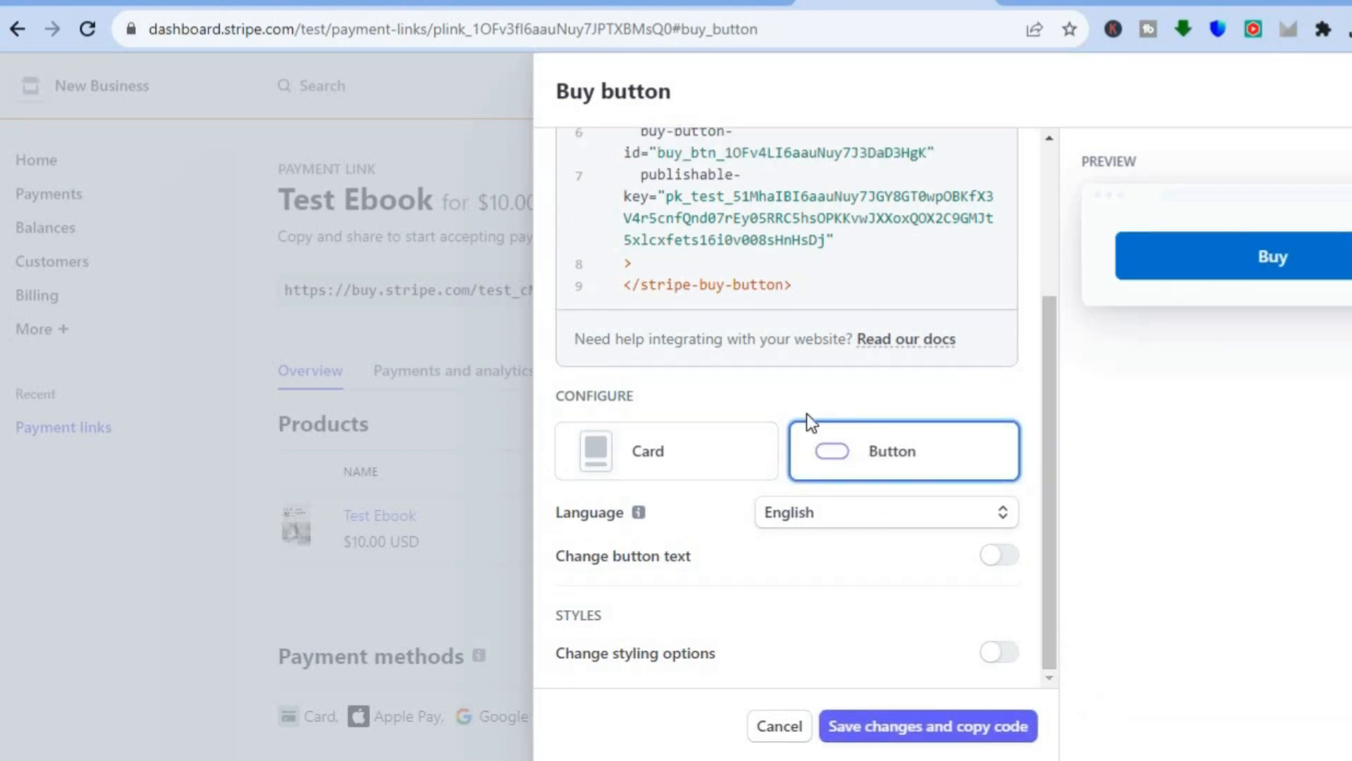
click(694, 456)
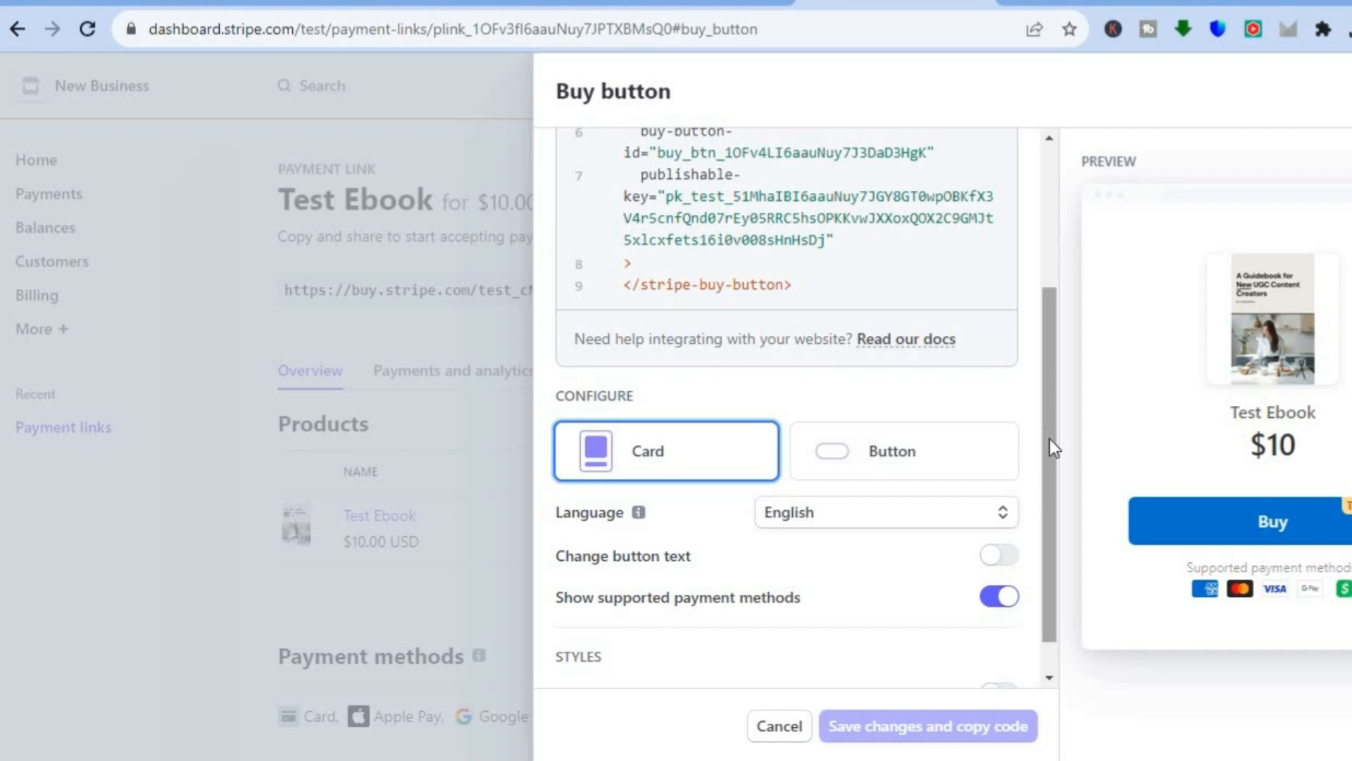
scroll(1050, 446, down, 2)
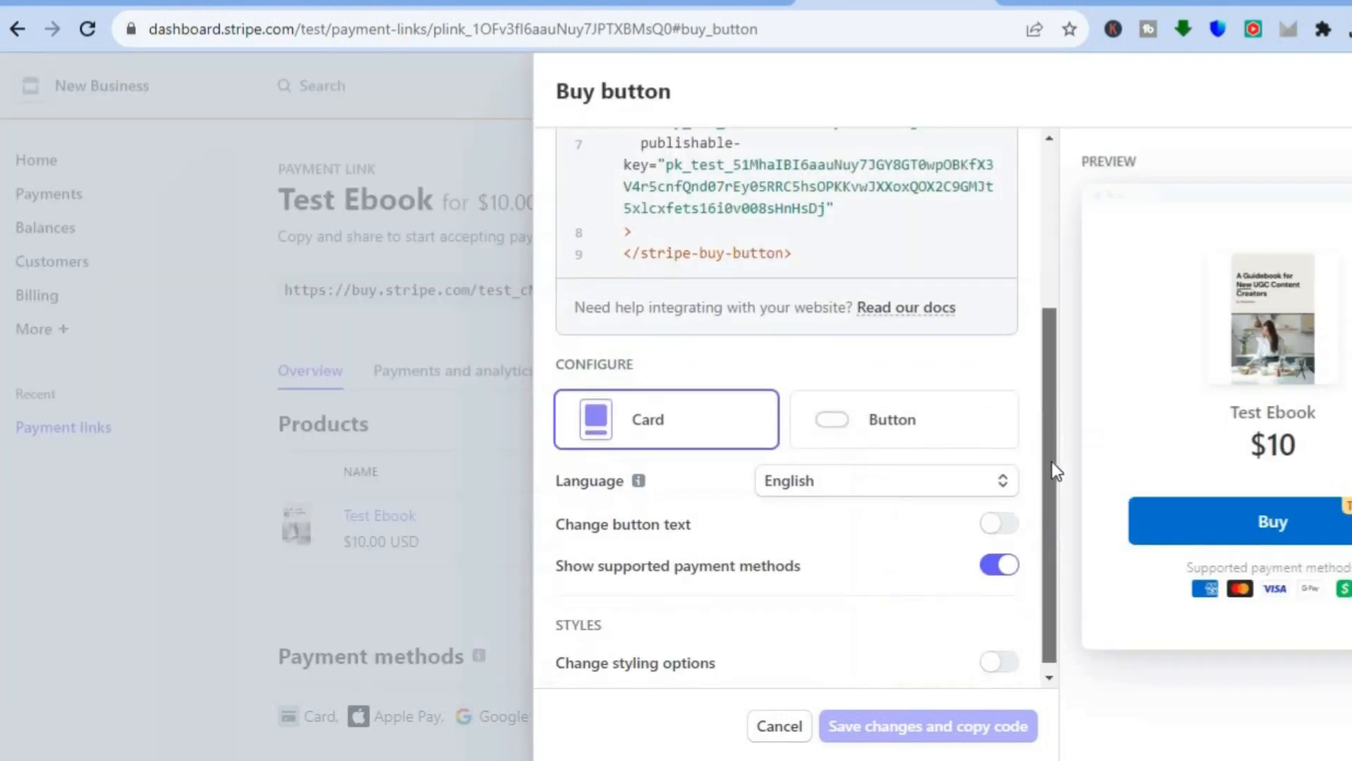
scroll(1054, 493, up, 3)
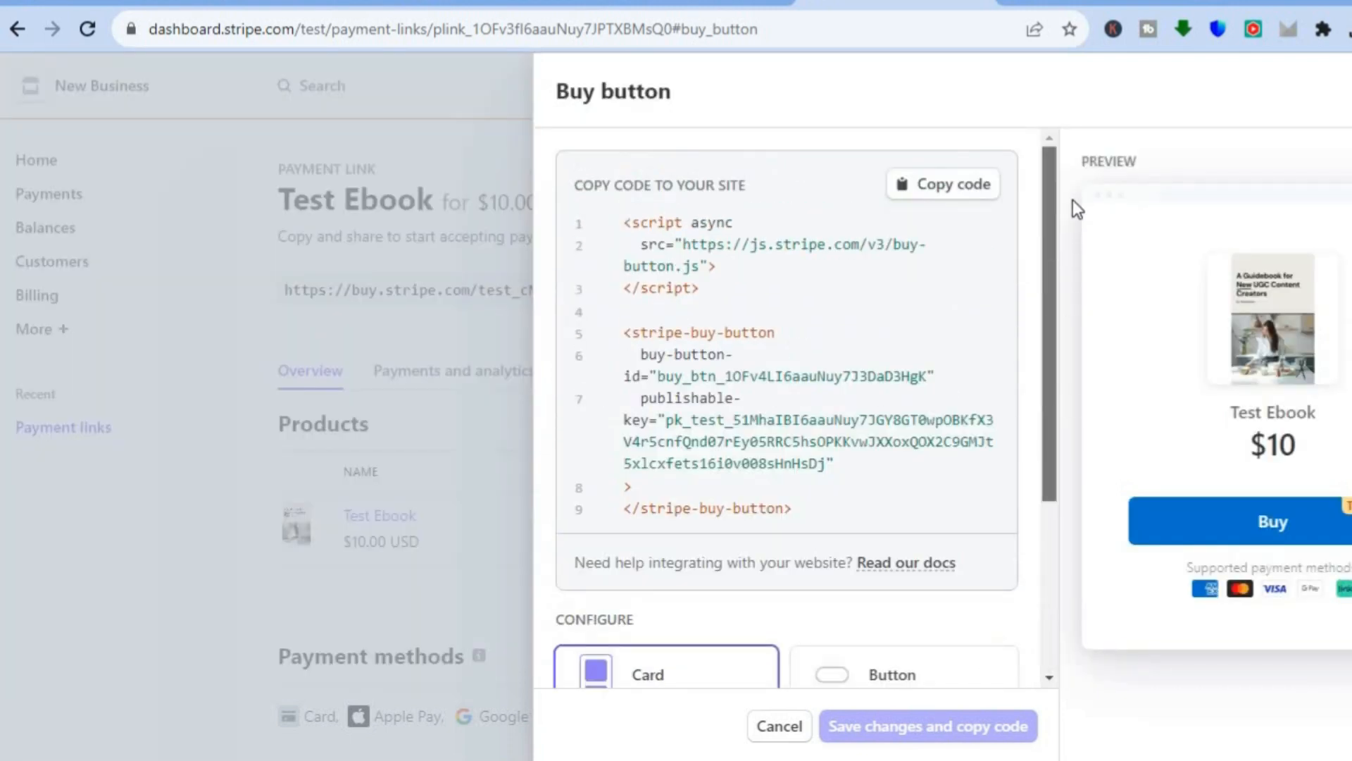